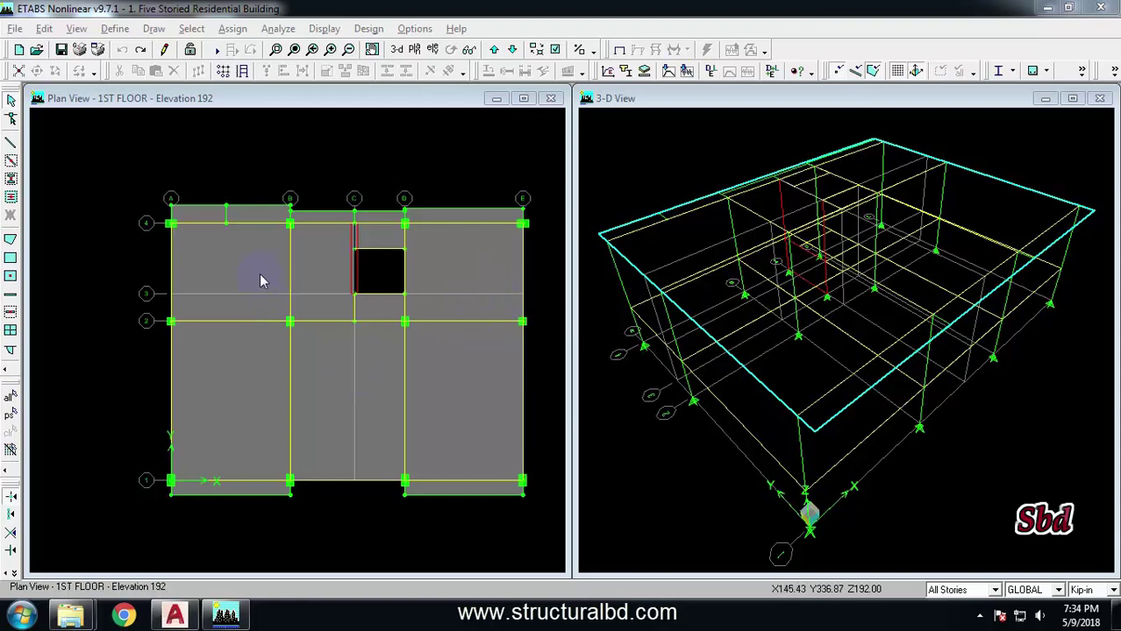
# Select the floor slab panel bounded by grids A, B, 2 and 4 in the plan view, and deselect it
pyautogui.moveTo(257, 287); pyautogui.dragTo(293, 299, button='middle')
pyautogui.scroll(3, 293, 299)
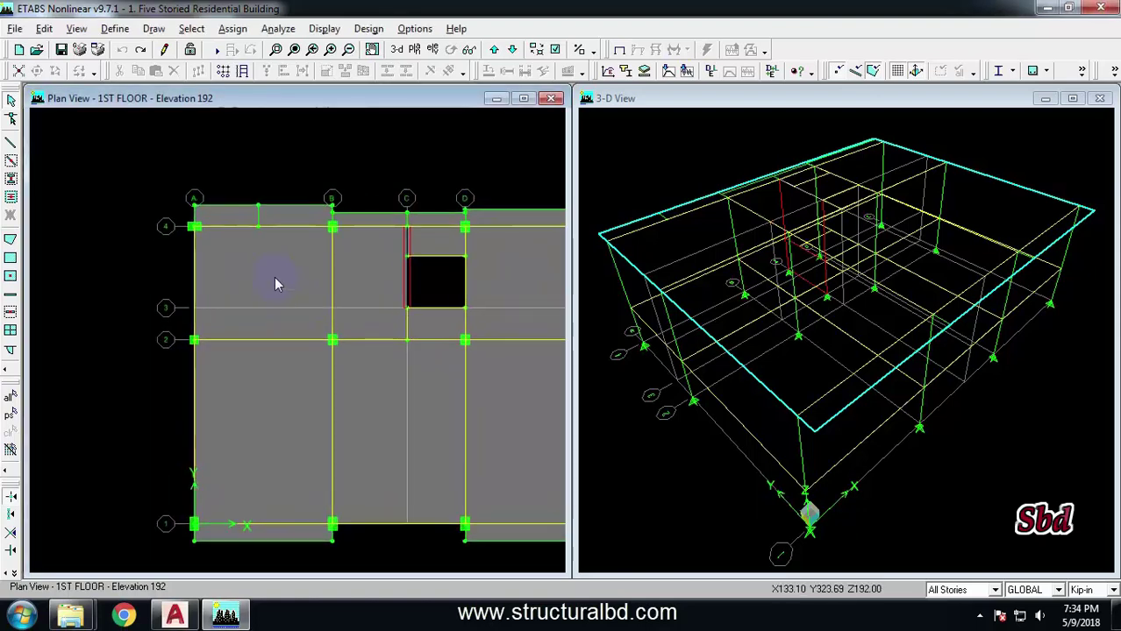
pyautogui.scroll(-3, 262, 278)
pyautogui.click(271, 279)
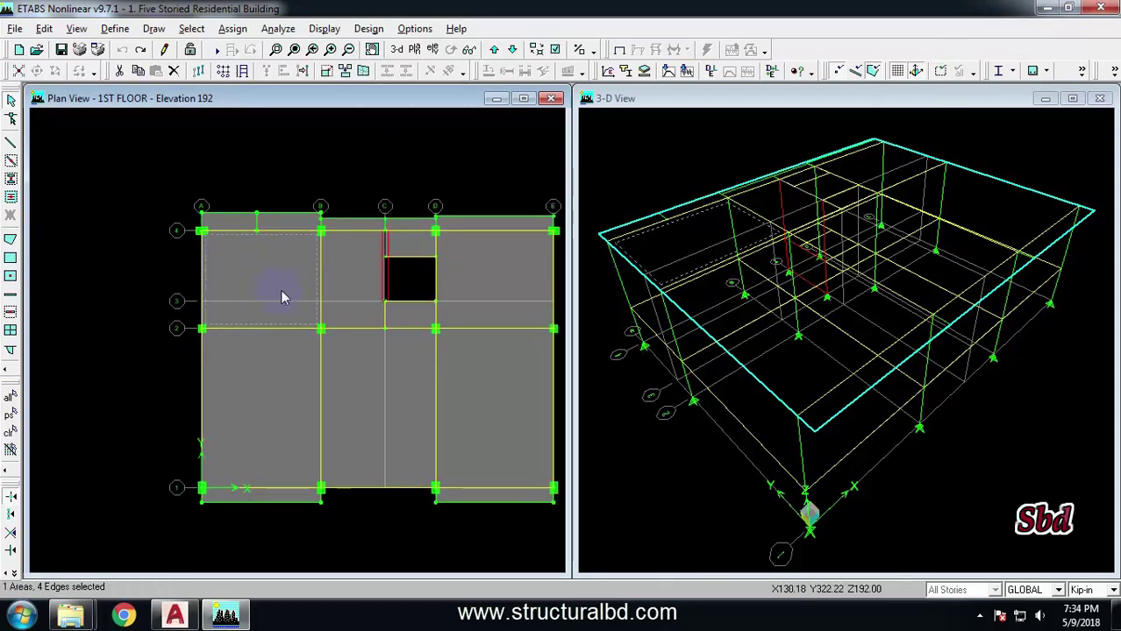
pyautogui.click(270, 274)
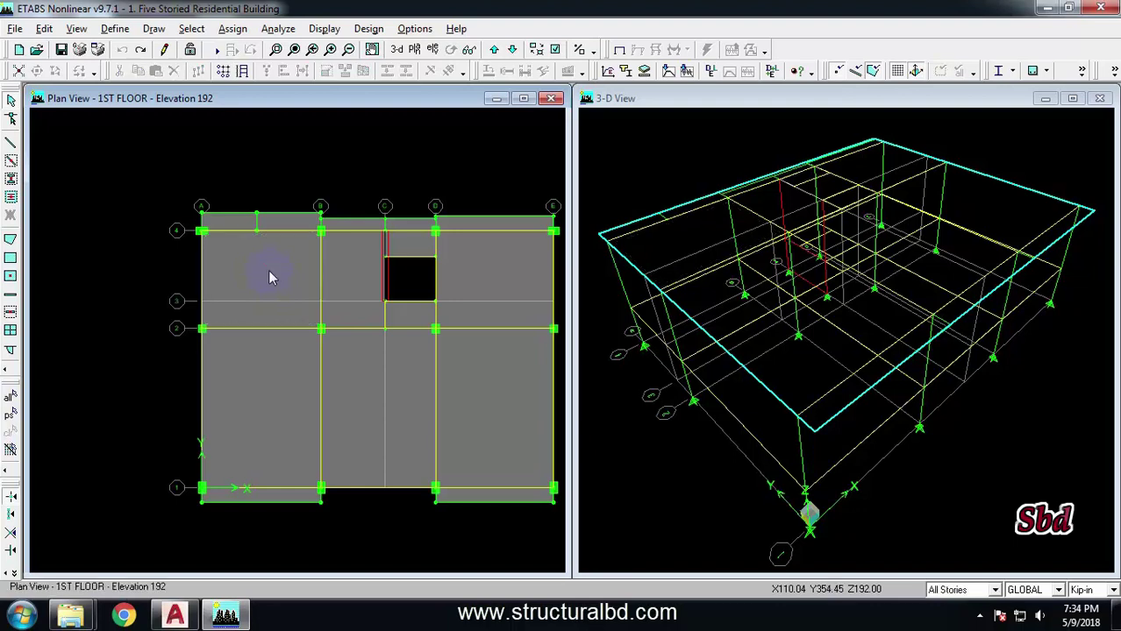
# Select the grid 4 beam between grids A and B across all stories, and release the selection
pyautogui.scroll(2, 263, 263)
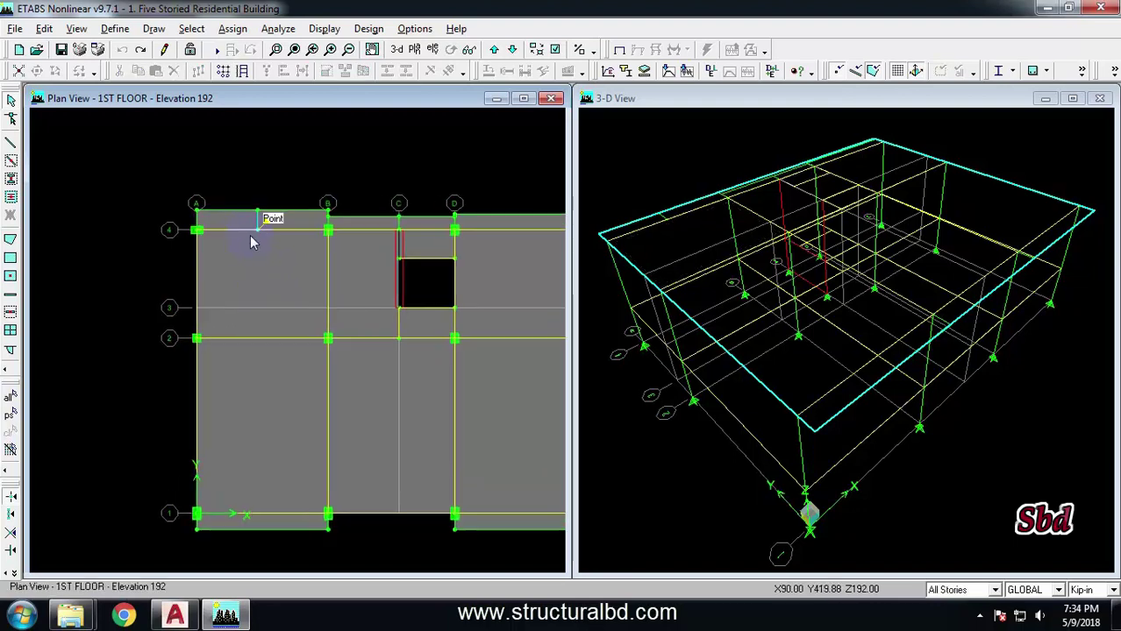
pyautogui.click(295, 232)
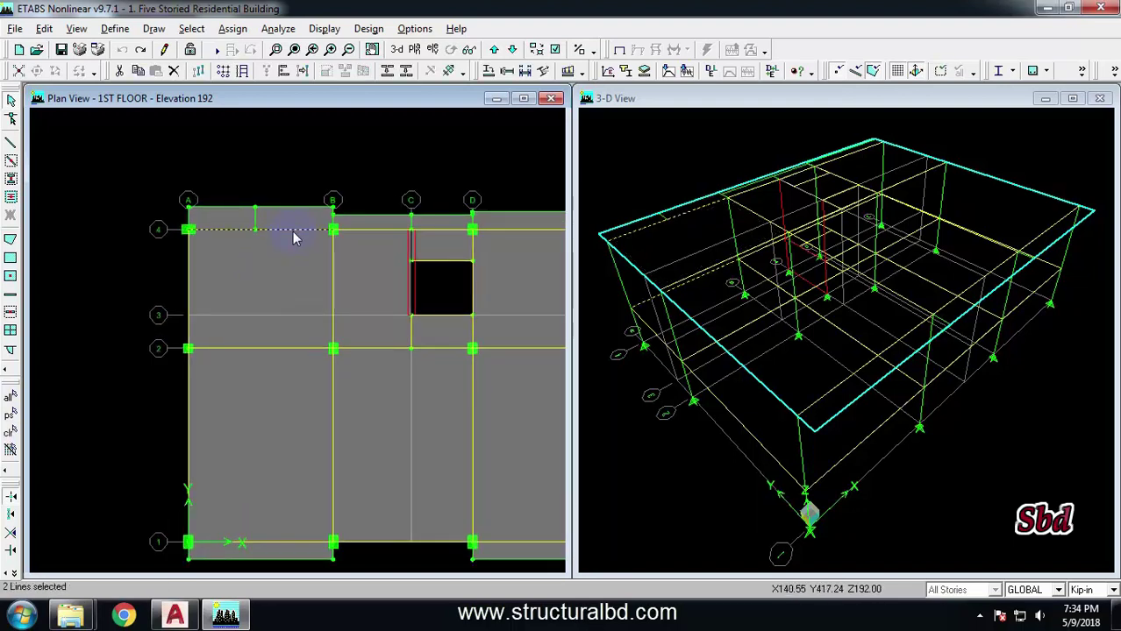
pyautogui.click(294, 233)
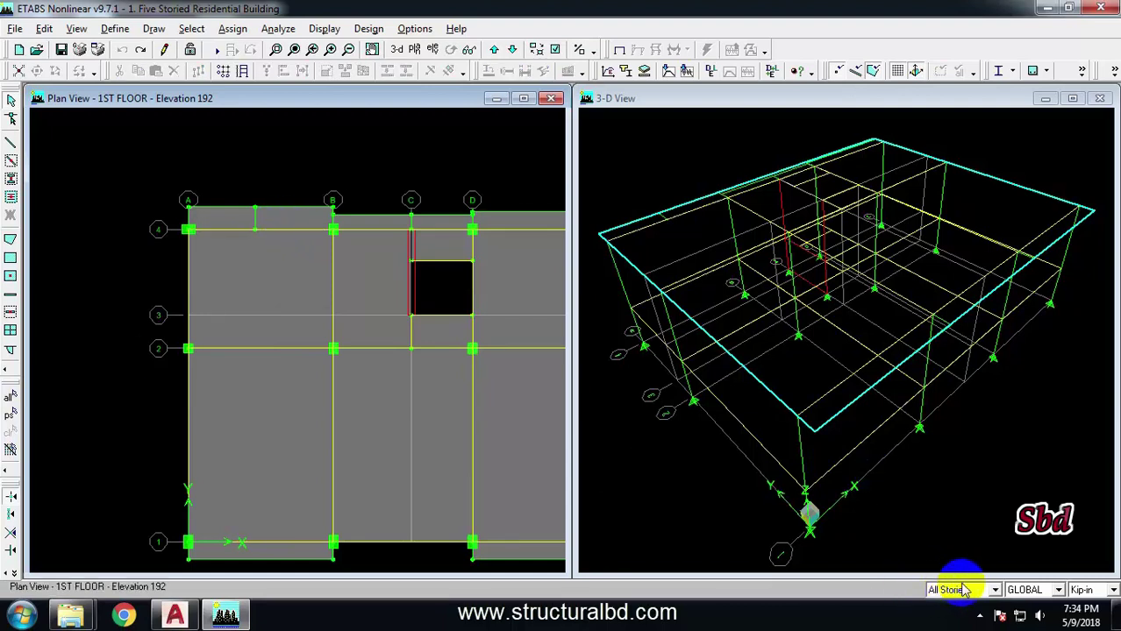
pyautogui.click(294, 230)
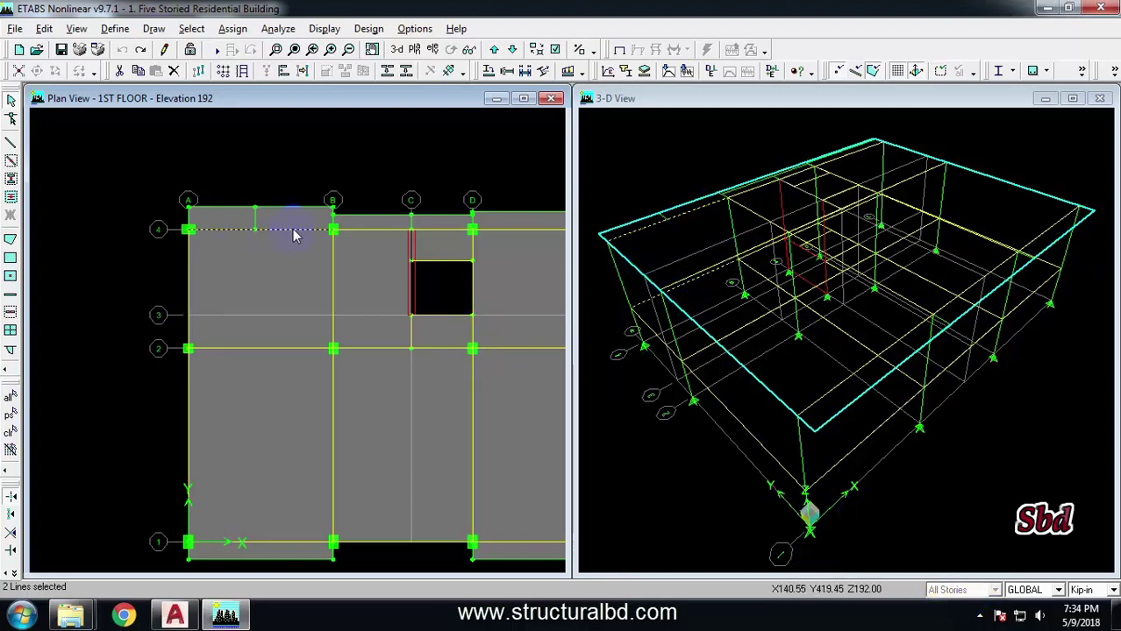
pyautogui.press('Delete')
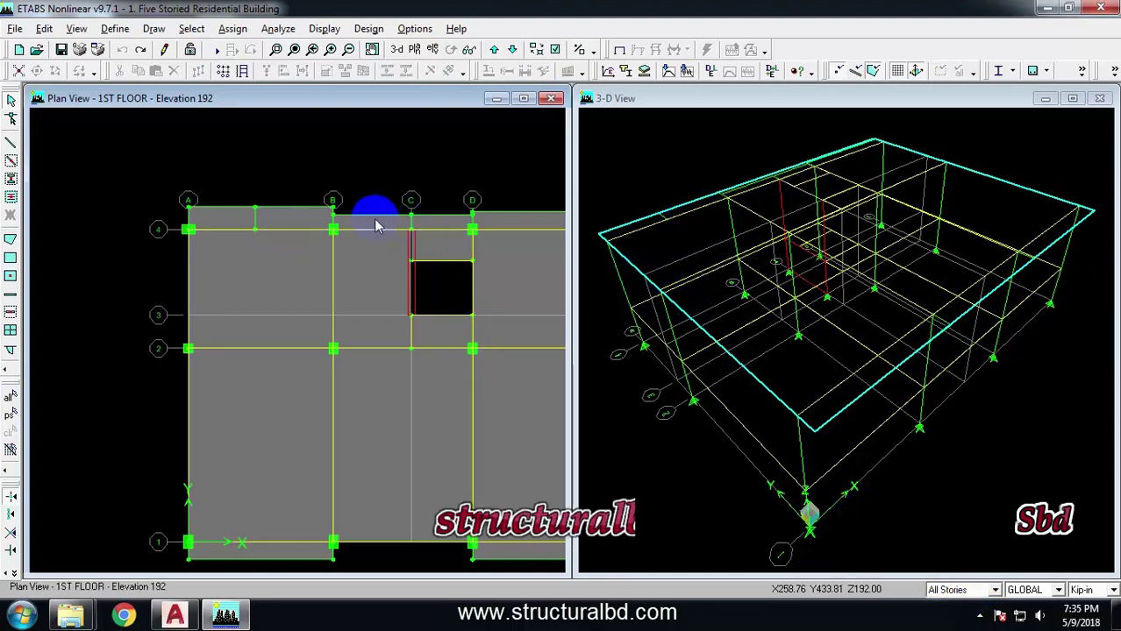
# Set the story scope to One Story, and select and deselect the short beam above grid 4 between grids A and B
pyautogui.click(950, 591)
pyautogui.click(947, 569)
pyautogui.scroll(3, 254, 205)
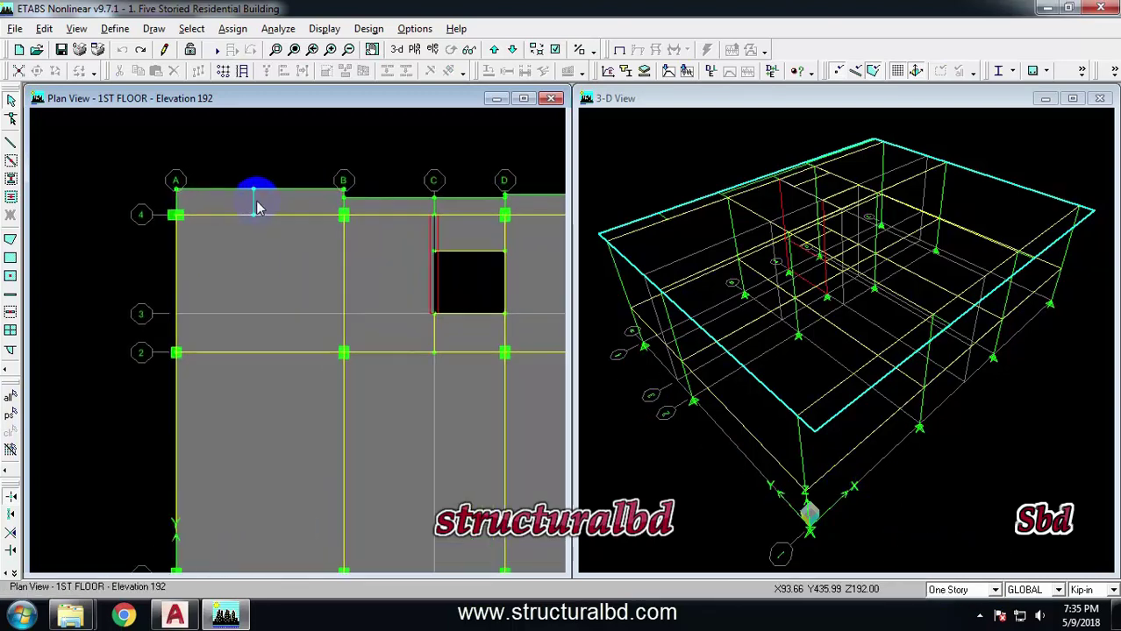
pyautogui.click(251, 202)
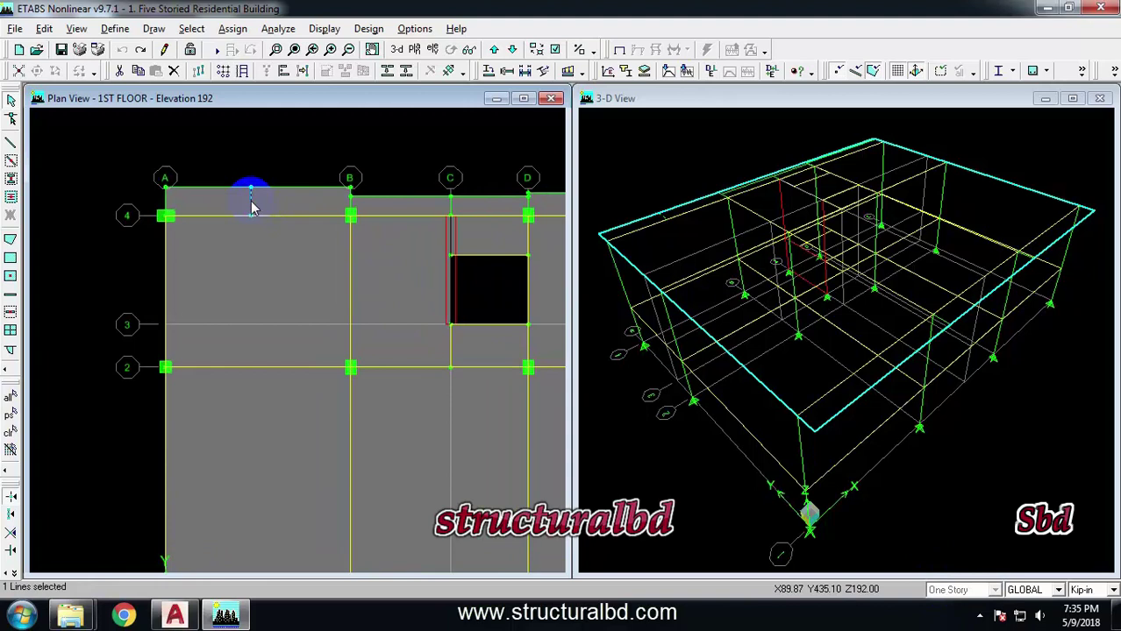
pyautogui.click(252, 202)
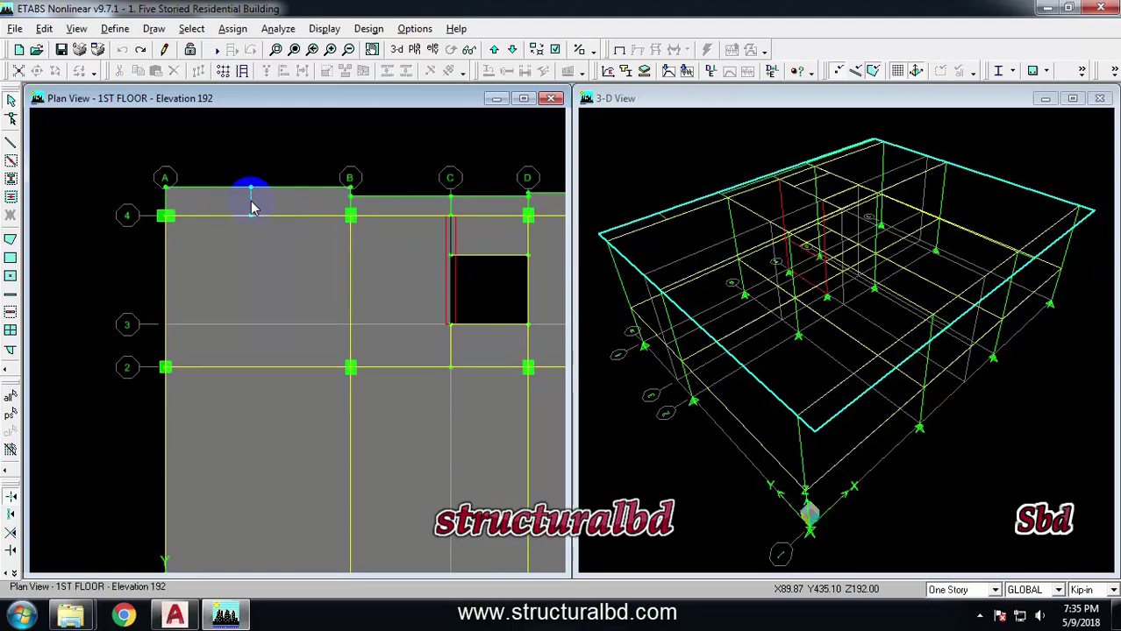
# Select the joint at grid point A-4 in the plan view, and deselect it
pyautogui.scroll(1, 155, 215)
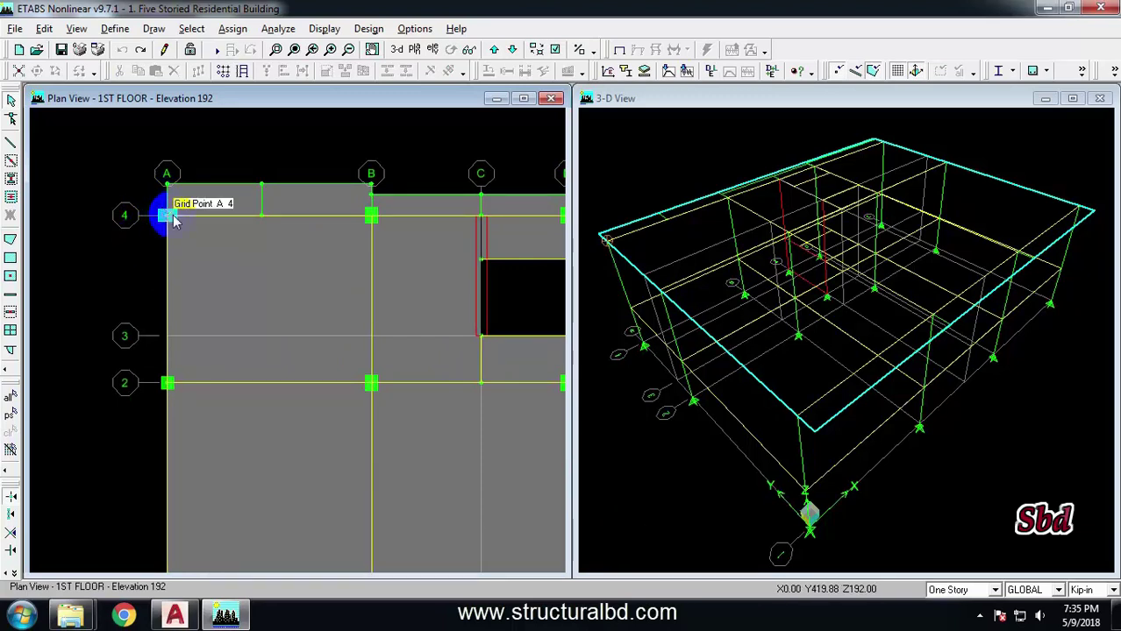
pyautogui.click(168, 218)
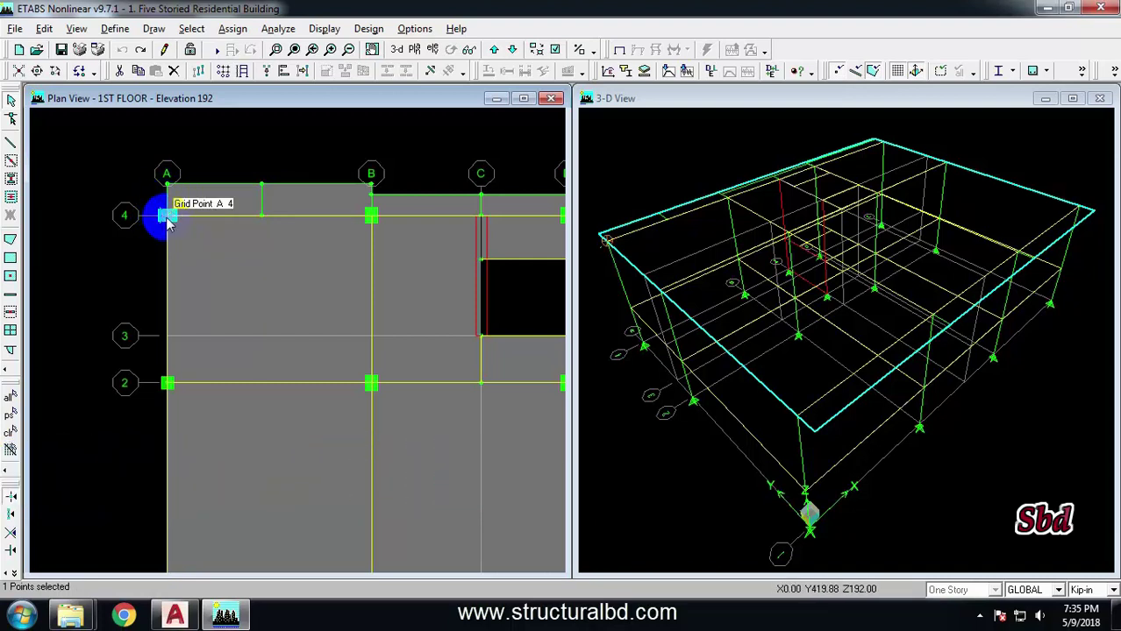
pyautogui.click(169, 219)
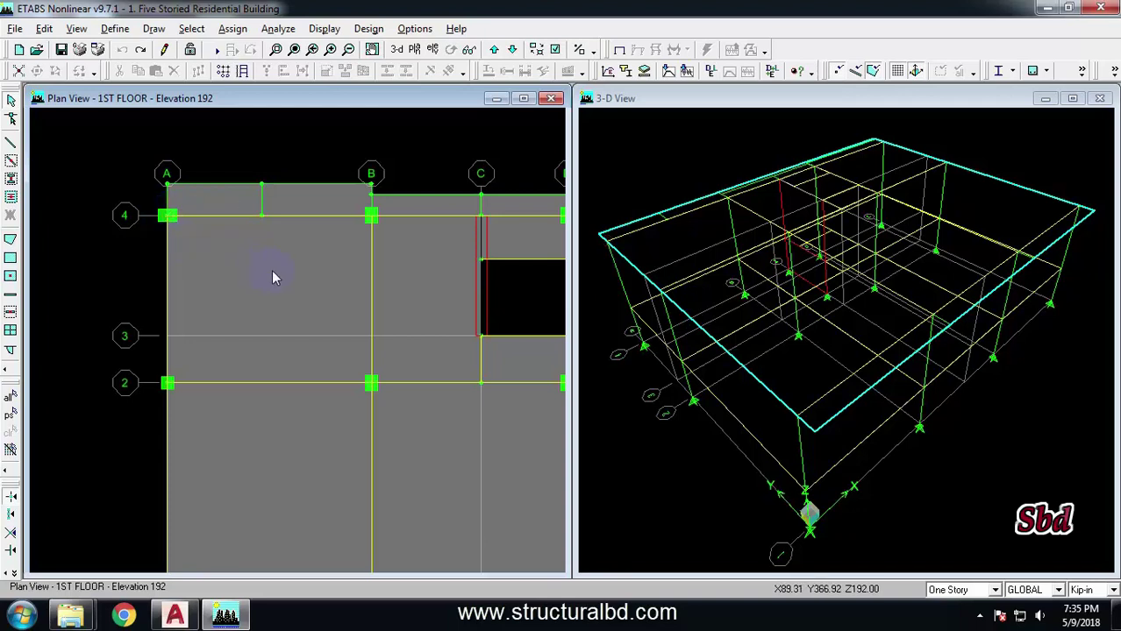
# Select the column and joint at grid A-4 with a window around them, and release both in the 3-D and plan views
pyautogui.click(144, 199)
pyautogui.moveTo(146, 204); pyautogui.dragTo(195, 246)
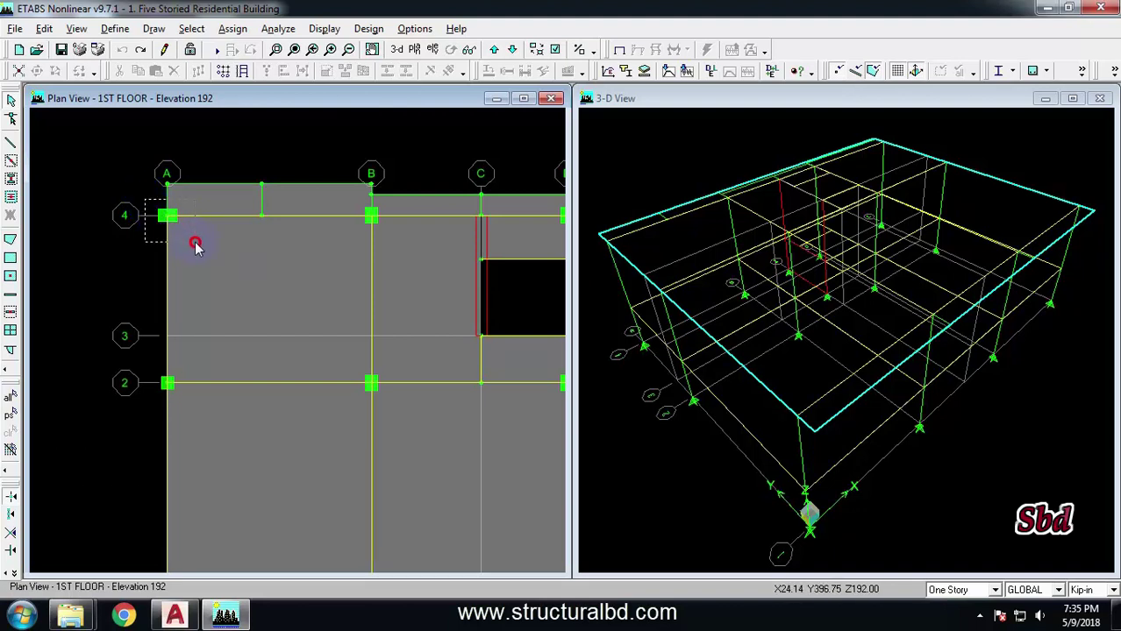
pyautogui.moveTo(195, 245); pyautogui.dragTo(196, 245)
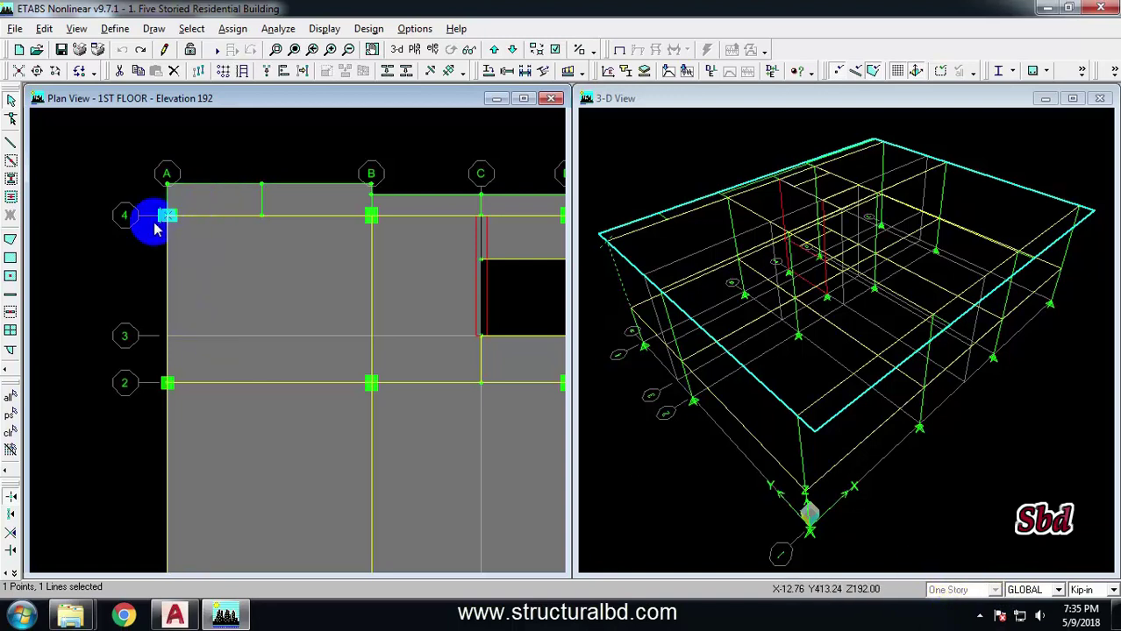
pyautogui.moveTo(145, 201); pyautogui.dragTo(188, 238)
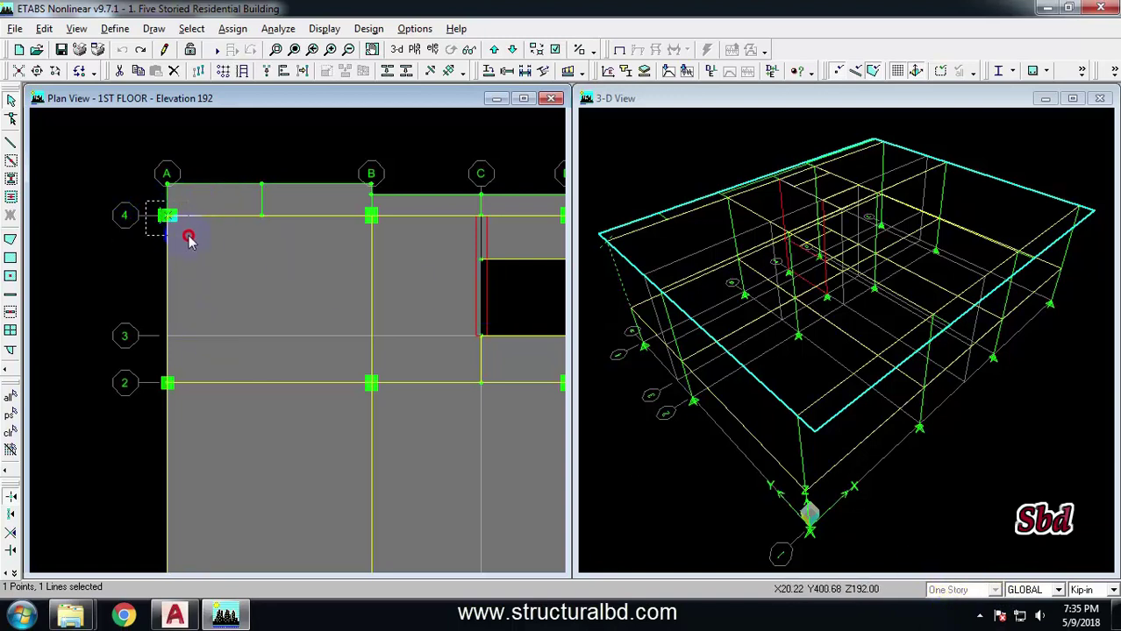
pyautogui.click(162, 220)
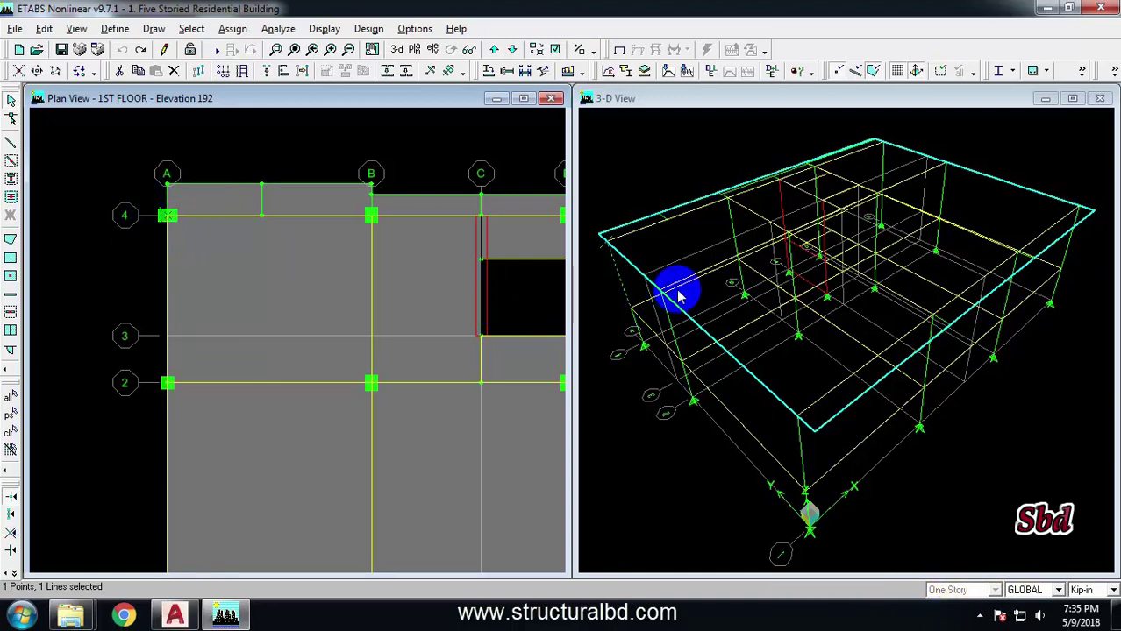
pyautogui.click(620, 279)
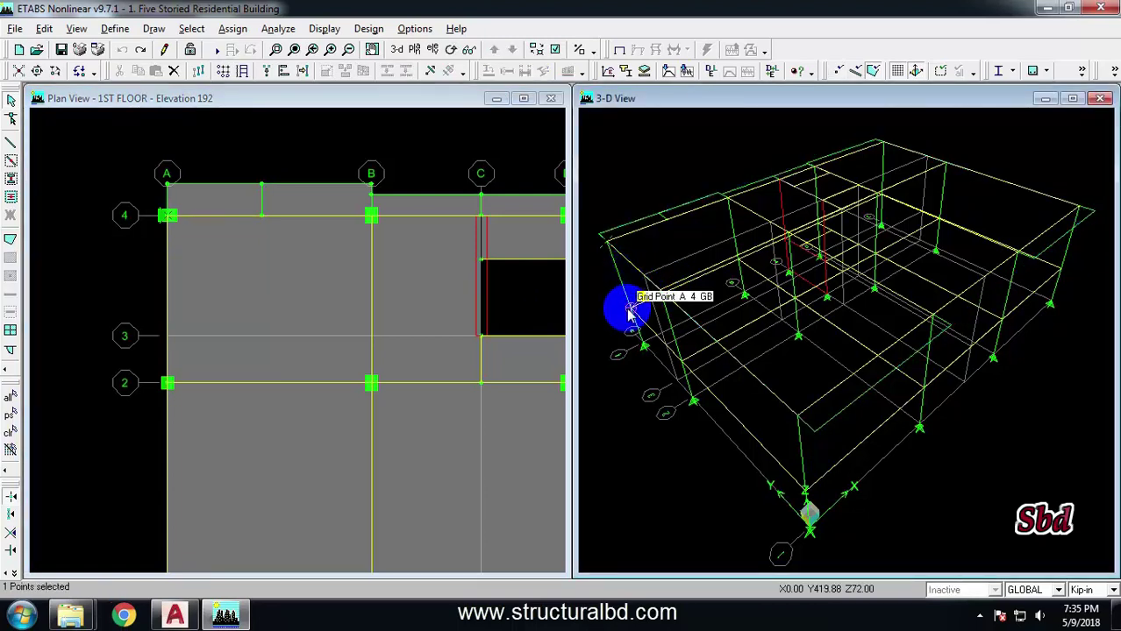
pyautogui.click(169, 218)
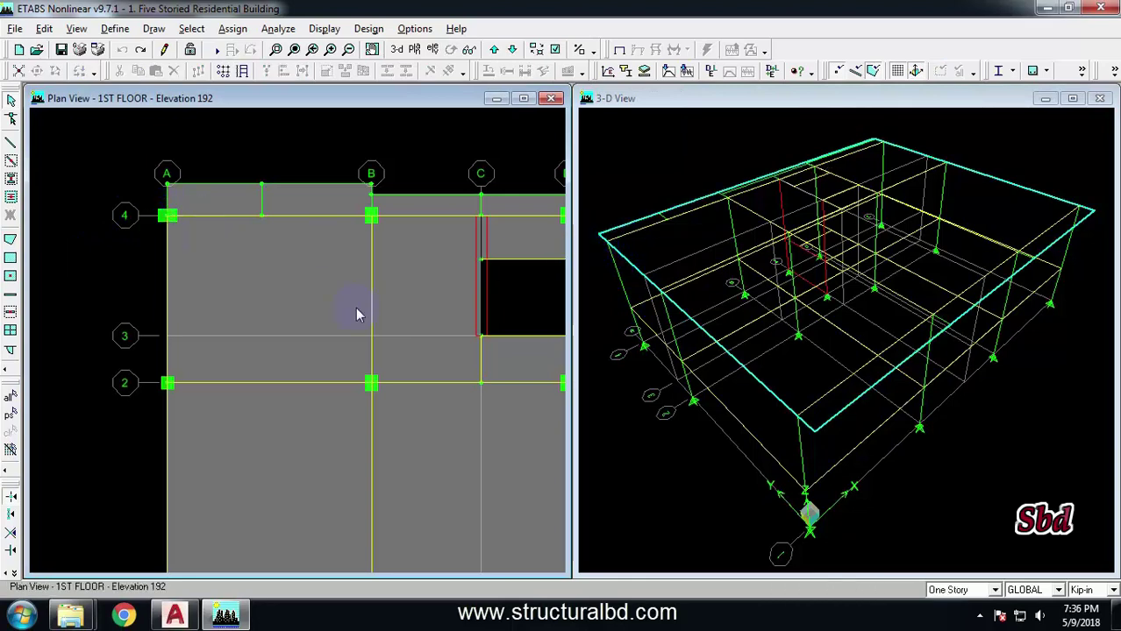
# Delete the wall panel along grid C beside the floor opening, and undo the deletion
pyautogui.scroll(-3, 124, 312)
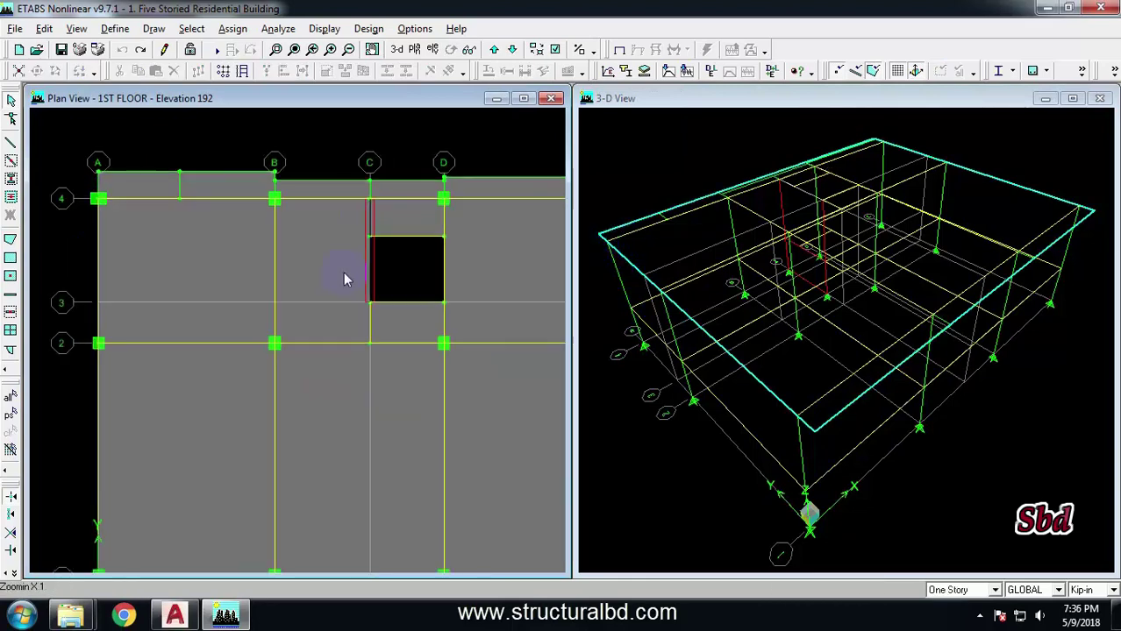
pyautogui.scroll(5, 368, 262)
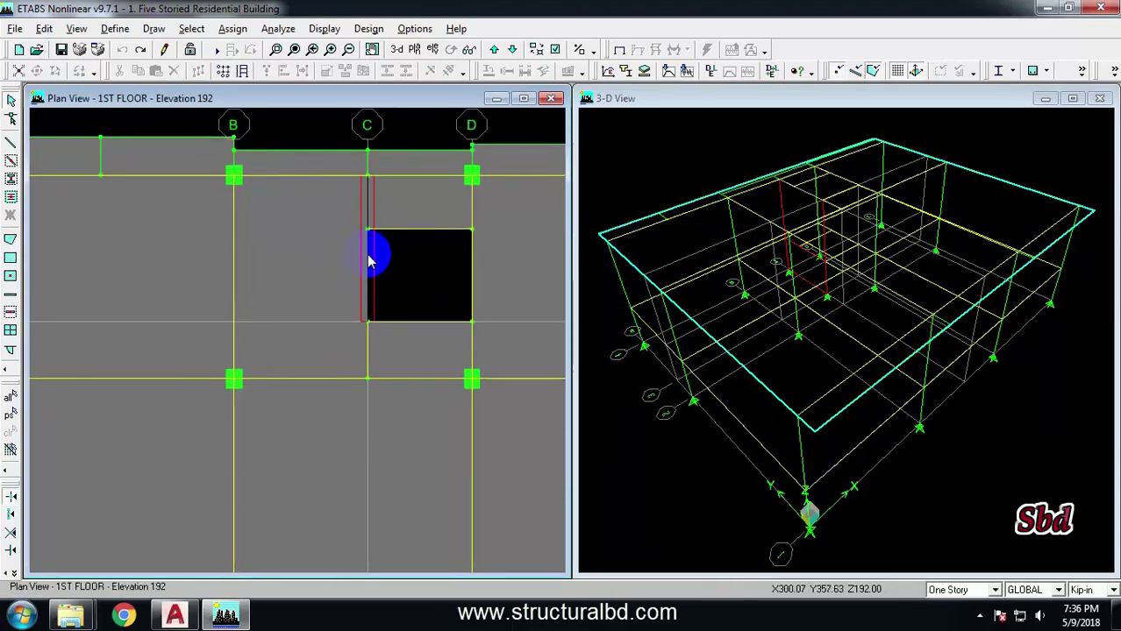
pyautogui.click(369, 257)
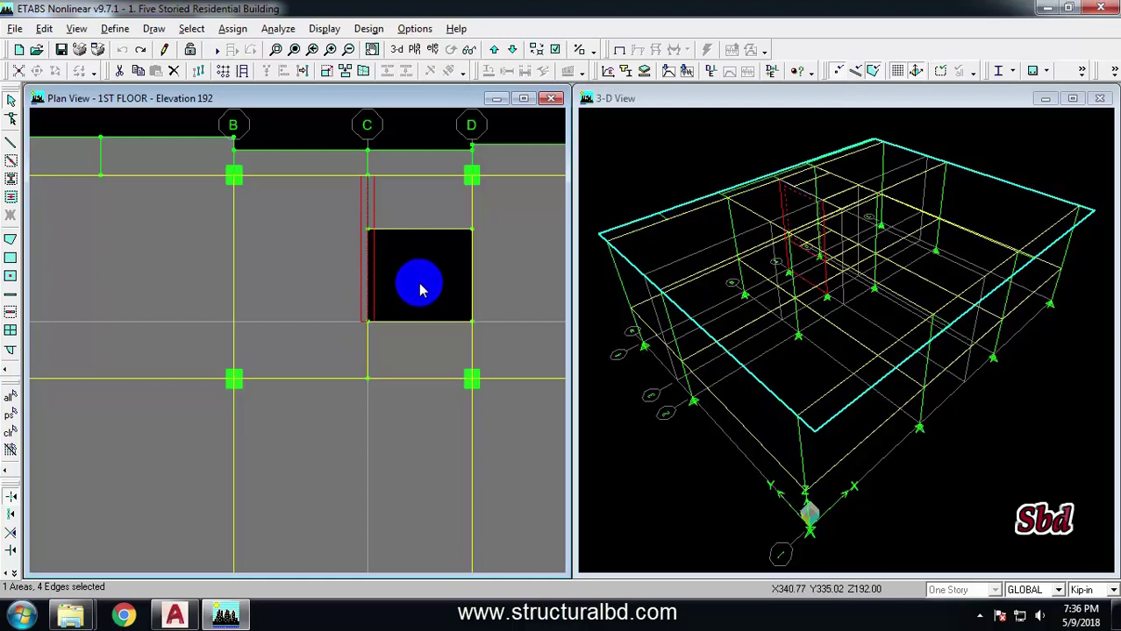
pyautogui.click(174, 72)
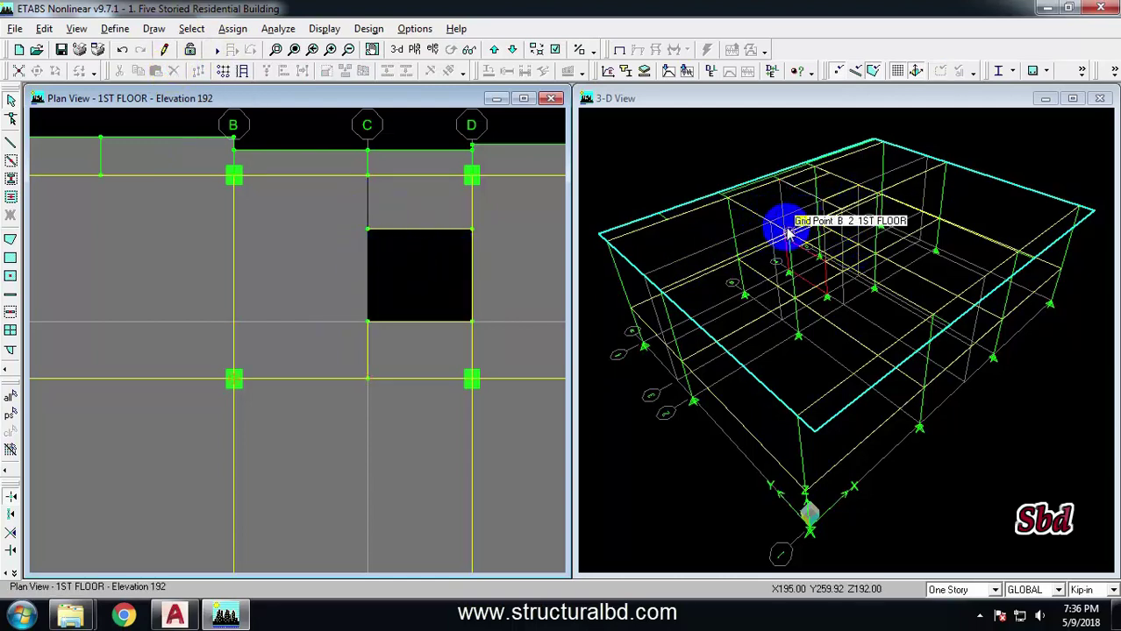
pyautogui.click(379, 273)
pyautogui.scroll(-3, 372, 235)
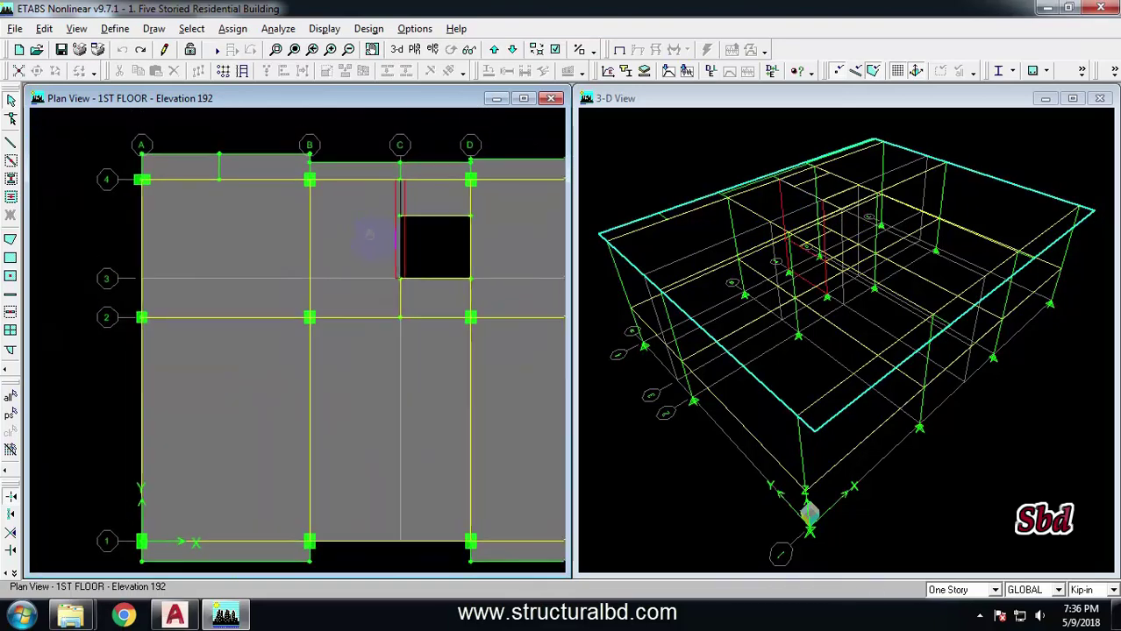
# Select all area objects of type Floor, and deselect the opening between grids C and D followed by the rest of the selection
pyautogui.scroll(-3, 321, 271)
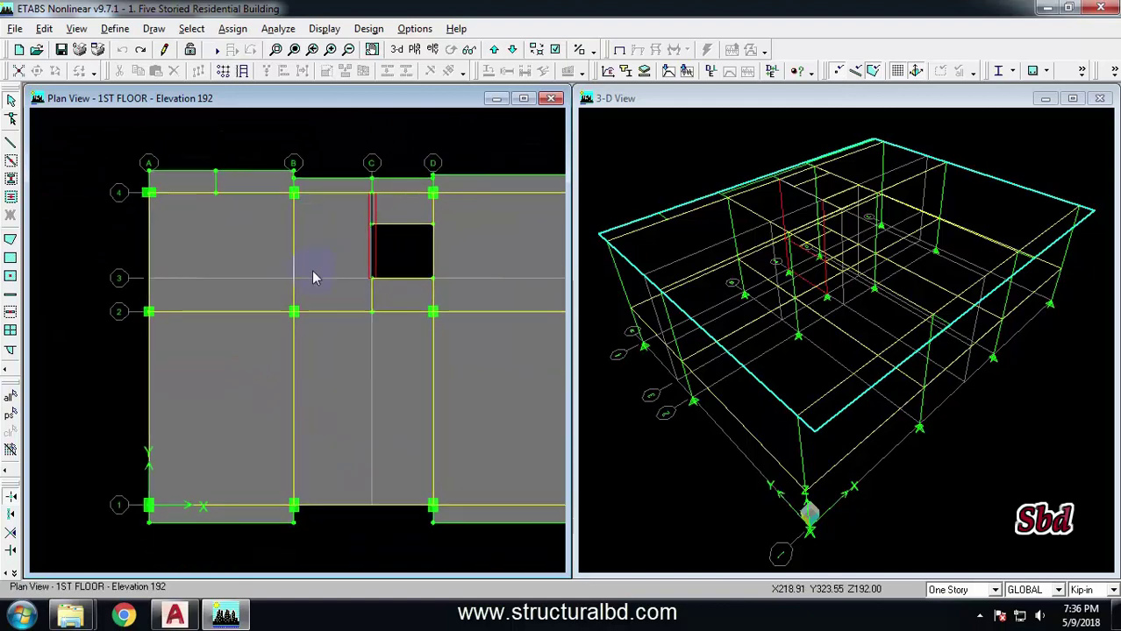
pyautogui.scroll(2, 377, 263)
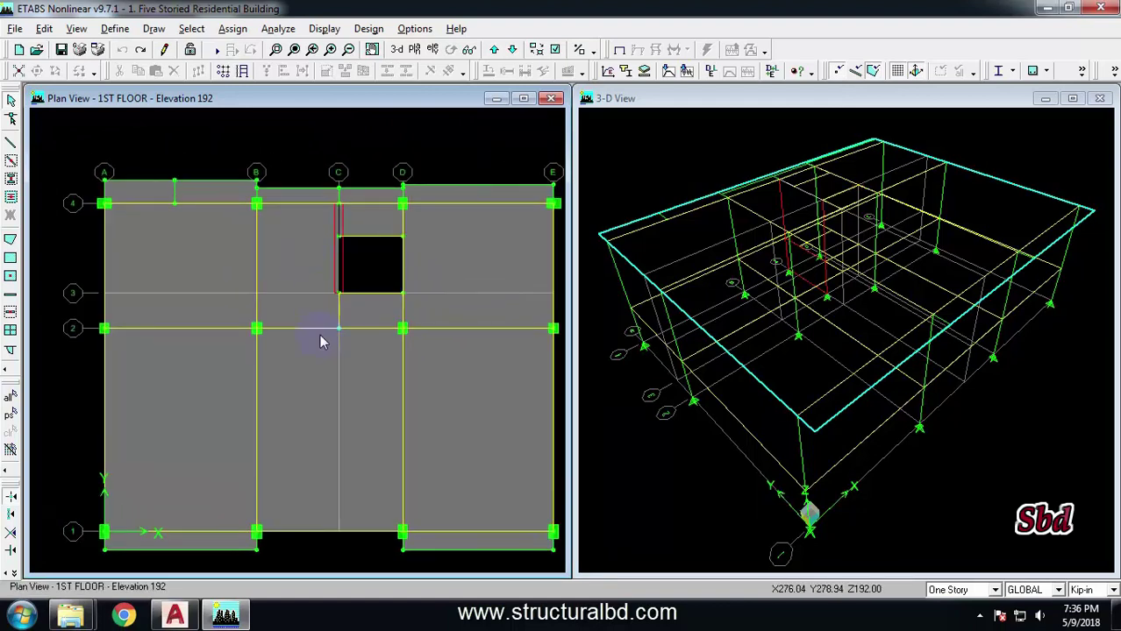
pyautogui.click(191, 29)
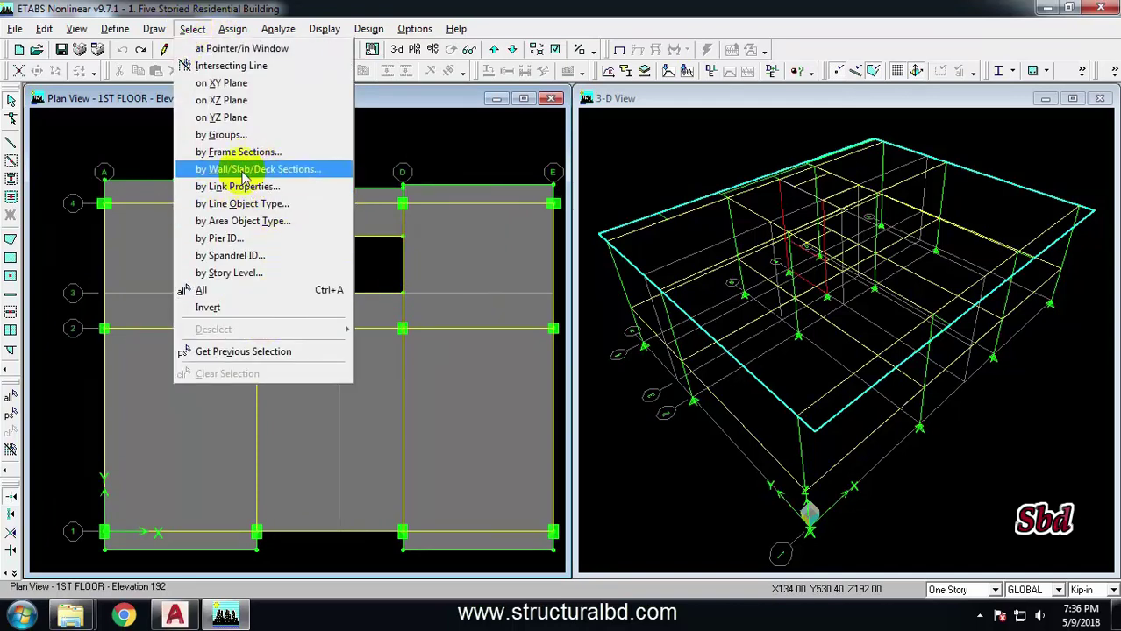
pyautogui.click(245, 220)
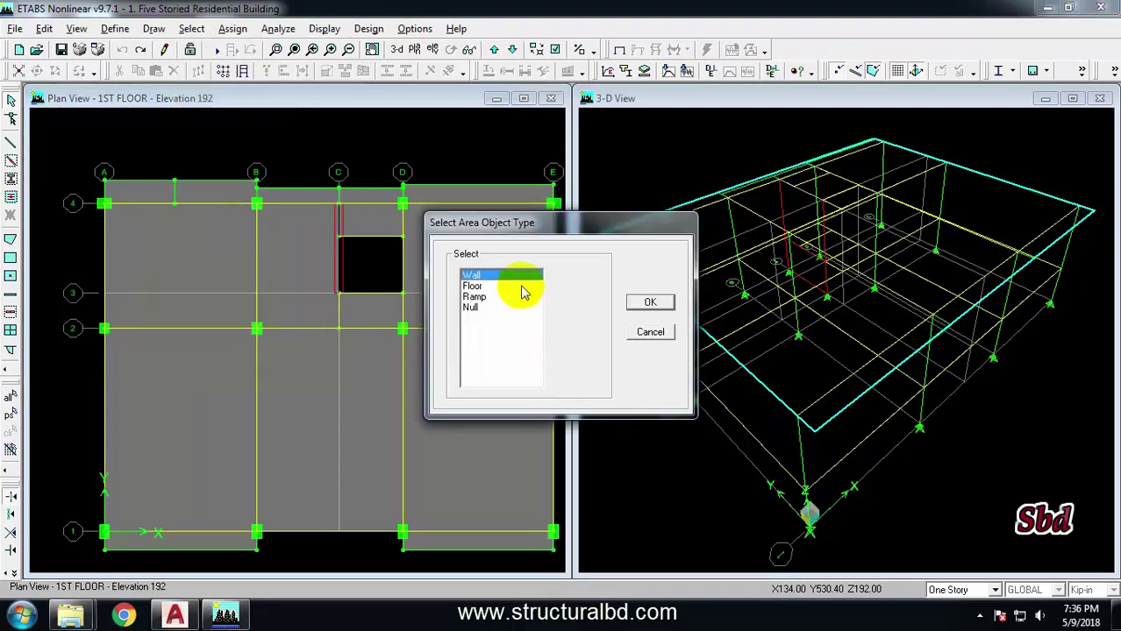
pyautogui.click(474, 286)
pyautogui.click(649, 303)
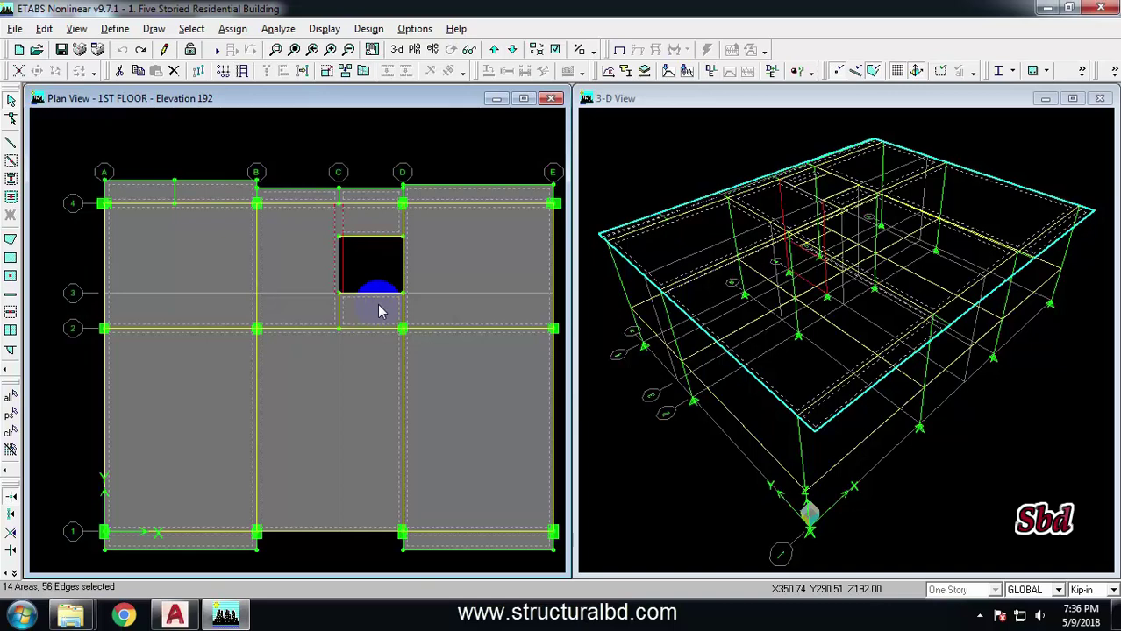
pyautogui.click(358, 286)
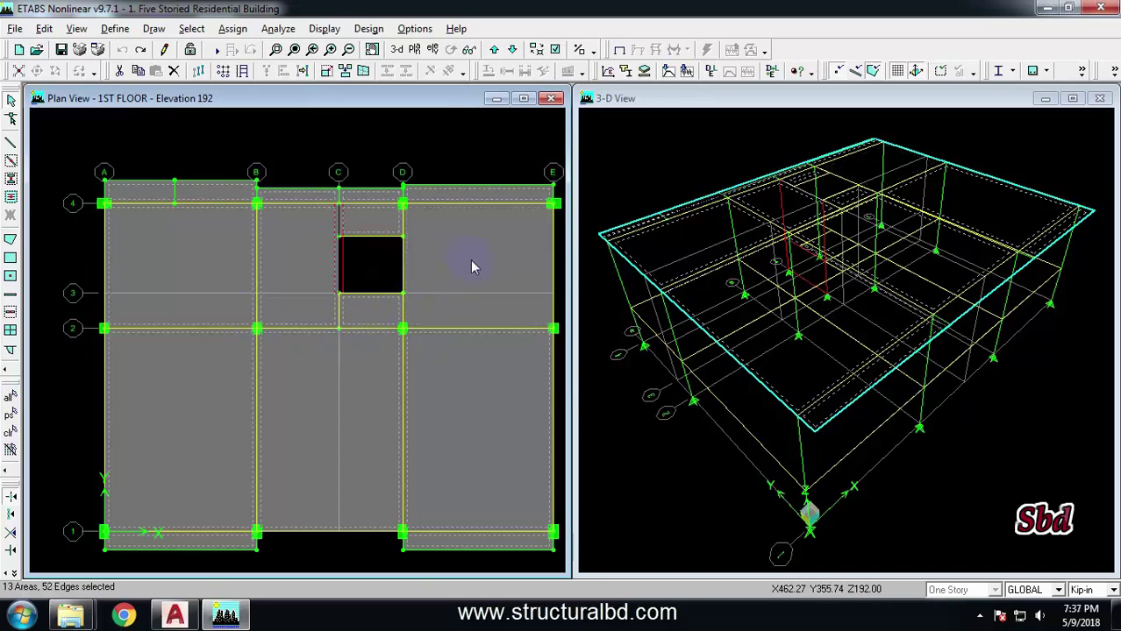
pyautogui.click(11, 433)
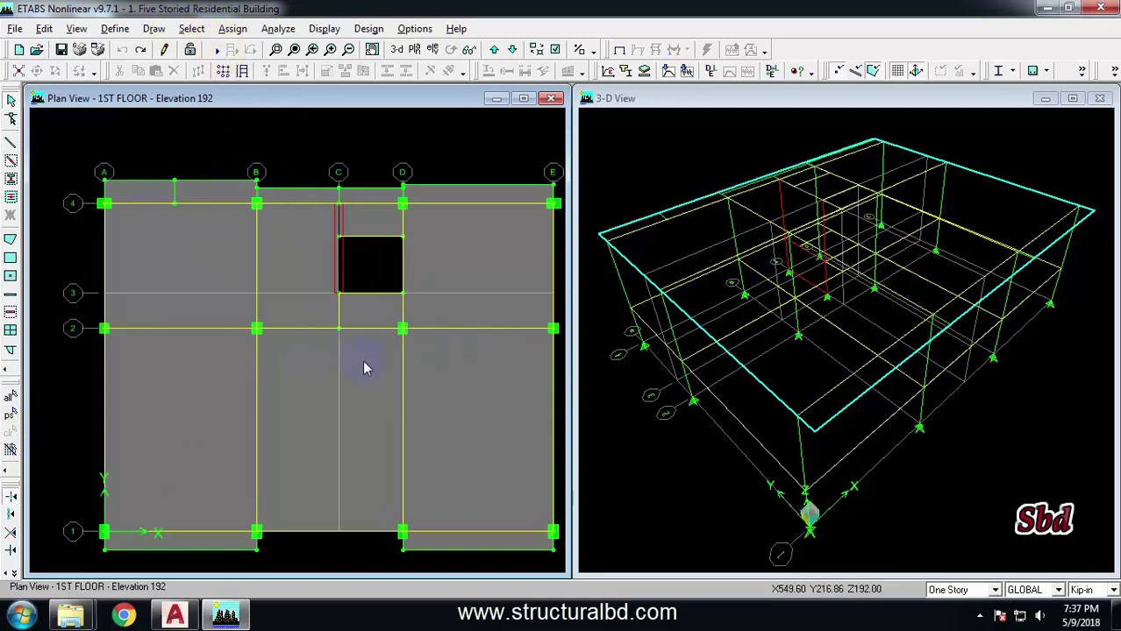
# Select all line objects of type Column, and clear the selection
pyautogui.click(192, 28)
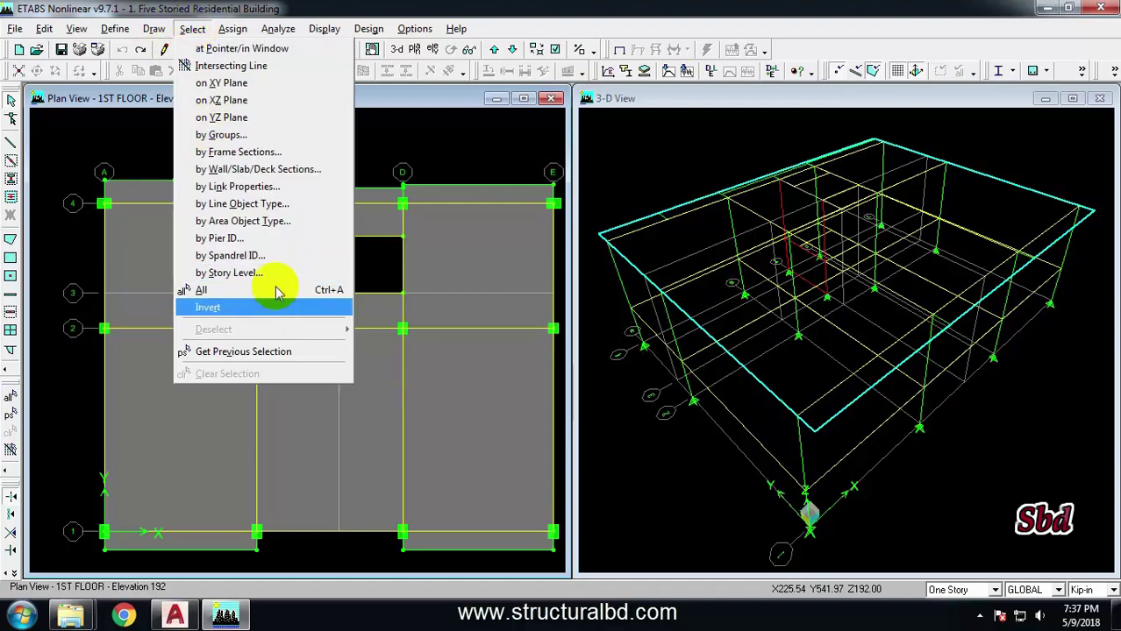
pyautogui.click(250, 205)
pyautogui.click(484, 276)
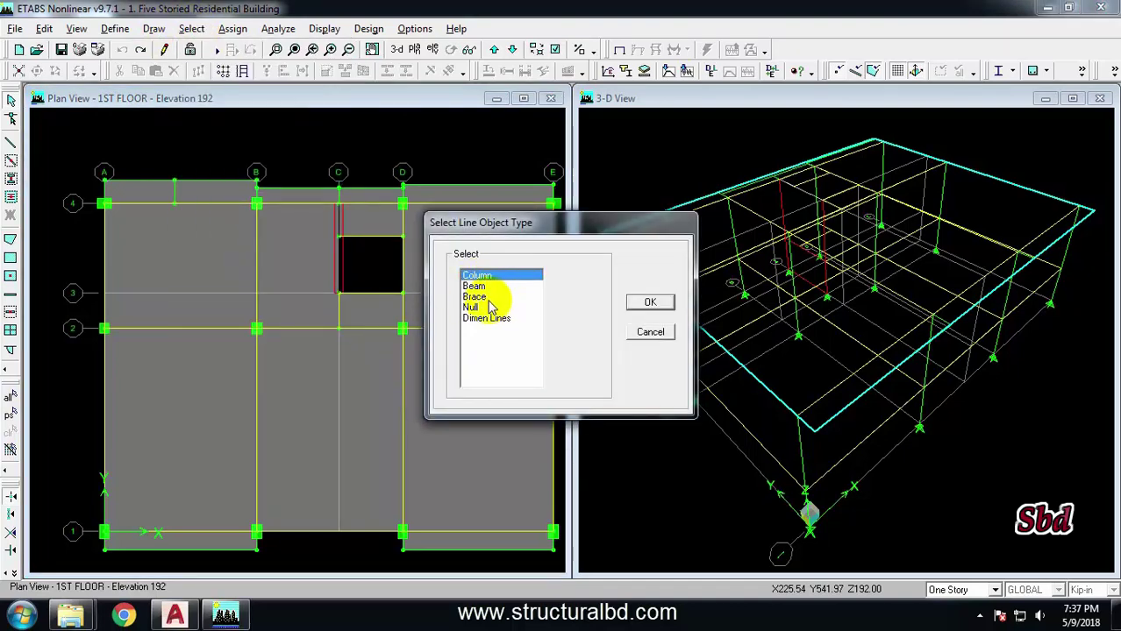
pyautogui.press('Down')
pyautogui.press('Down')
pyautogui.press('Down')
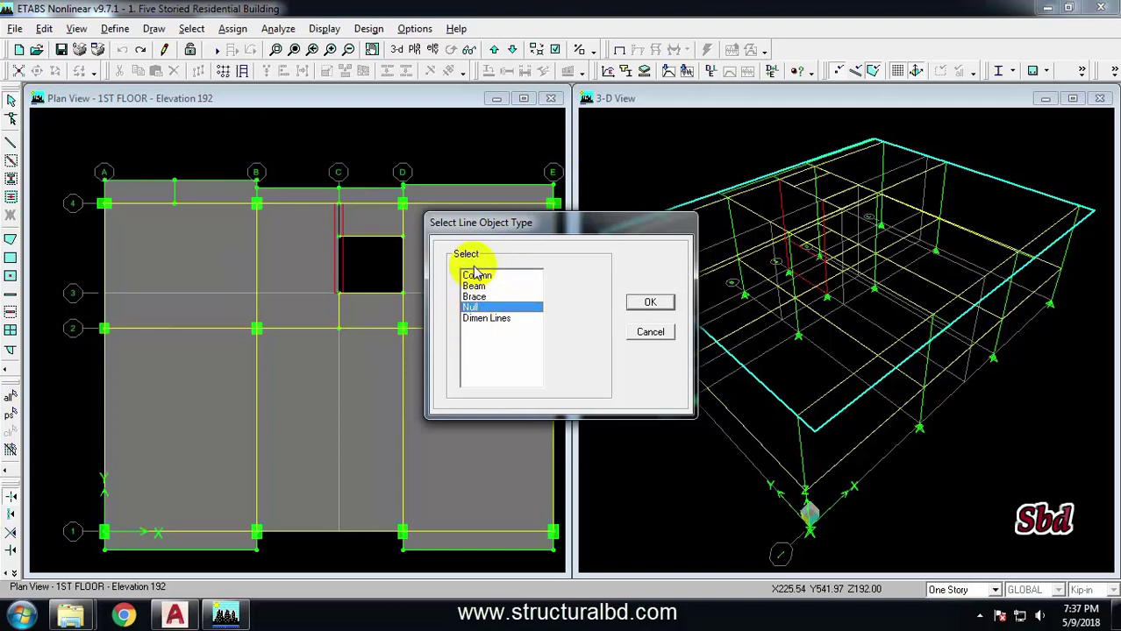
pyautogui.click(477, 277)
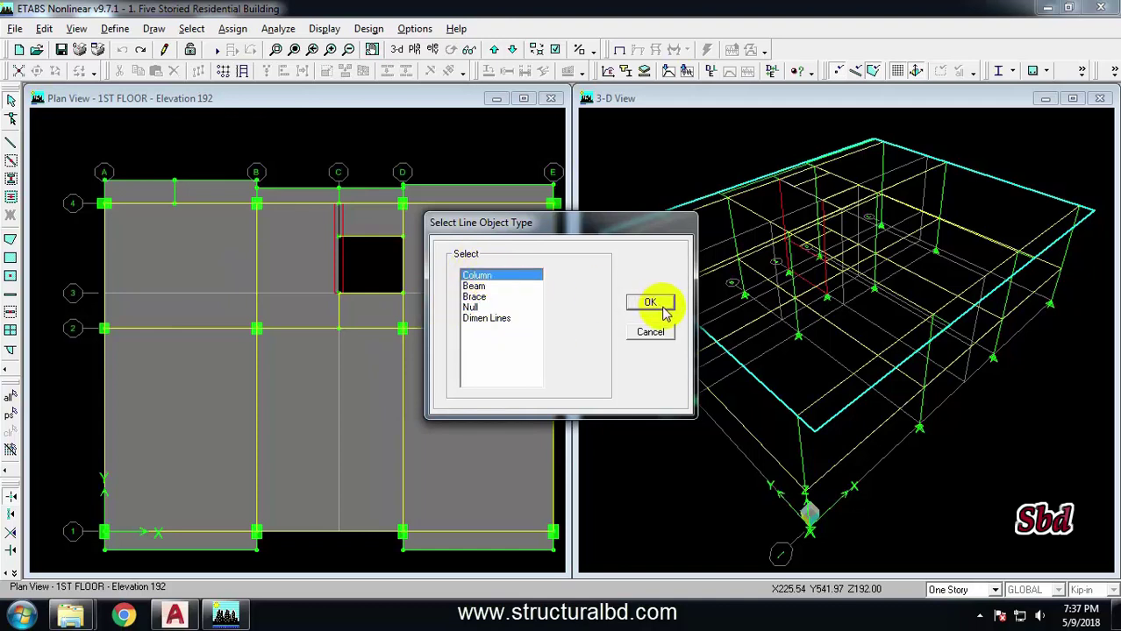
pyautogui.click(649, 303)
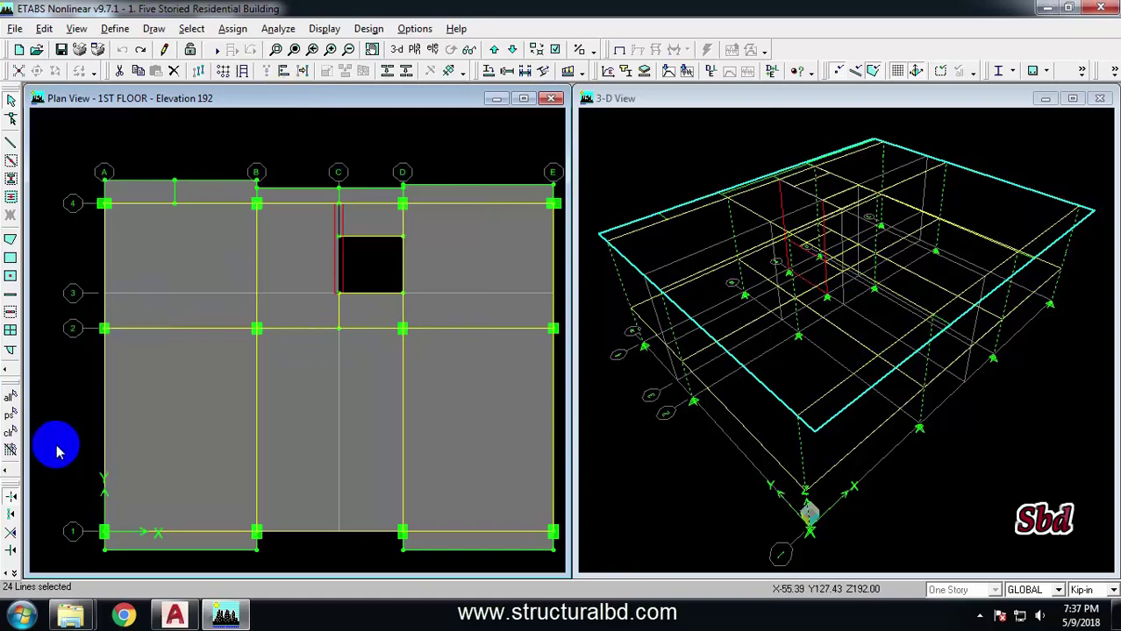
pyautogui.click(10, 433)
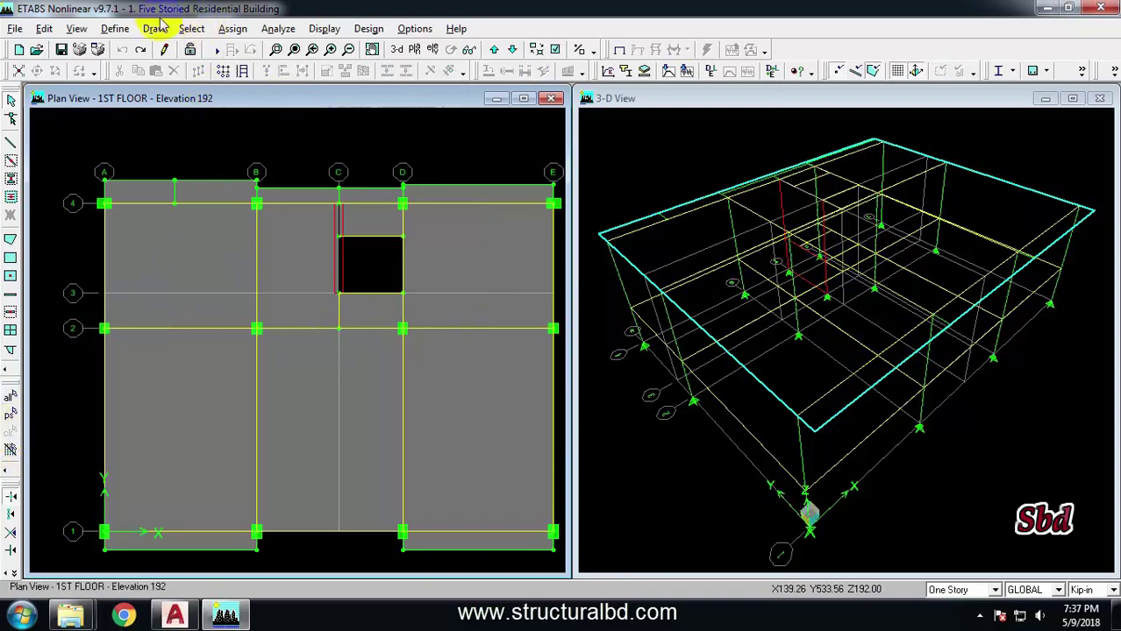
# Select all frame objects with section C12X12, and clear the selection
pyautogui.click(191, 29)
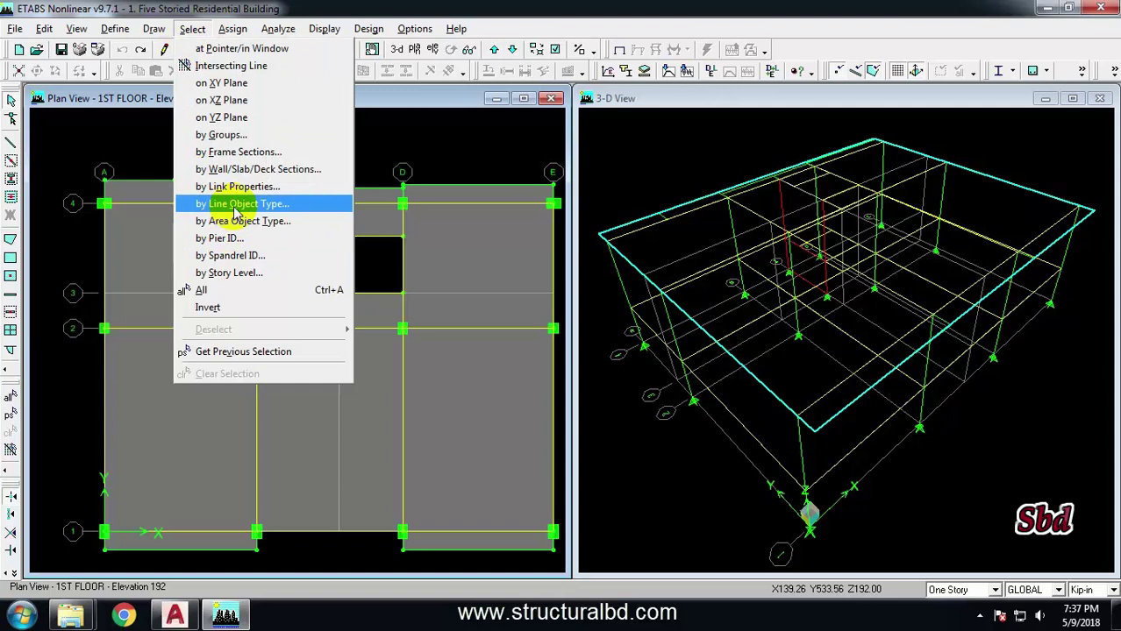
pyautogui.click(228, 158)
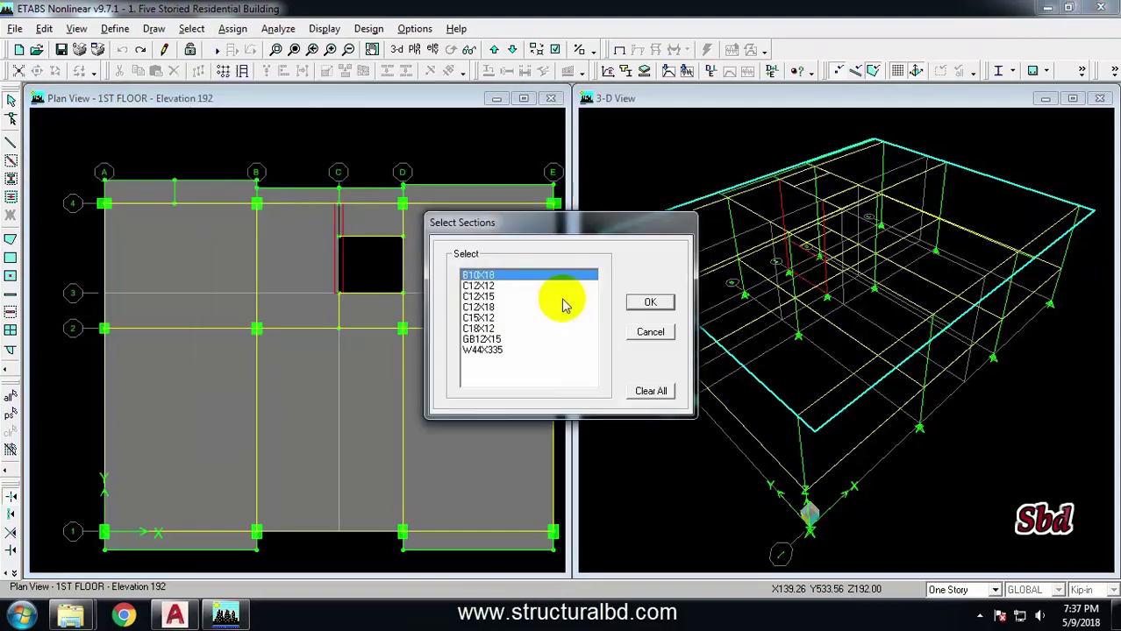
pyautogui.click(495, 287)
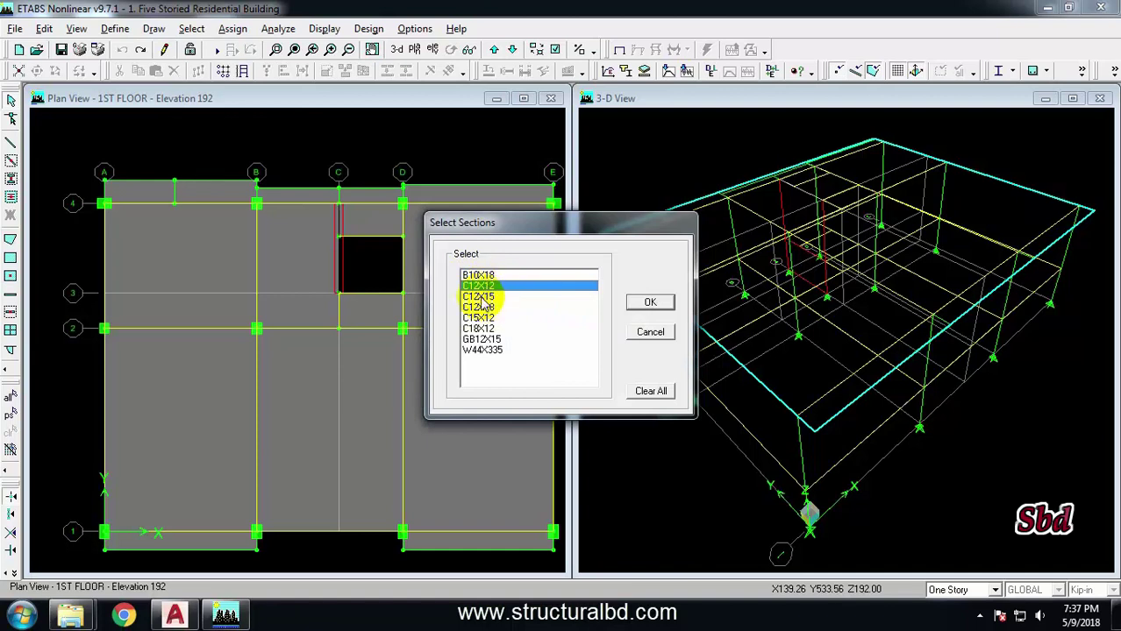
pyautogui.click(473, 297)
pyautogui.click(481, 318)
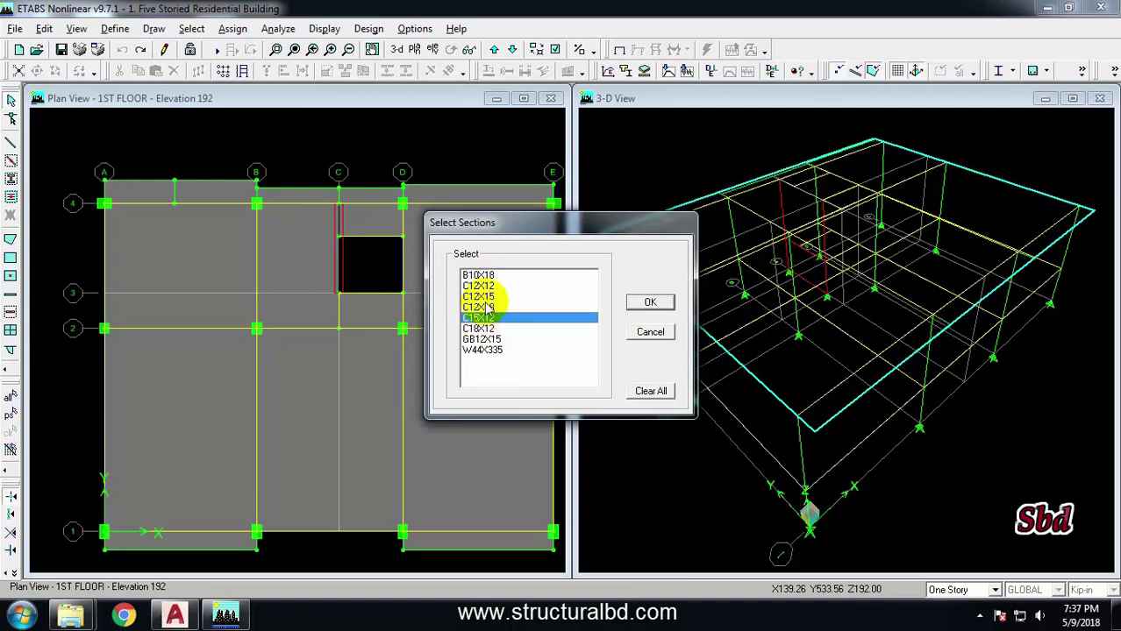
pyautogui.keyDown('ctrl'); pyautogui.click(482, 297); pyautogui.keyUp('ctrl')
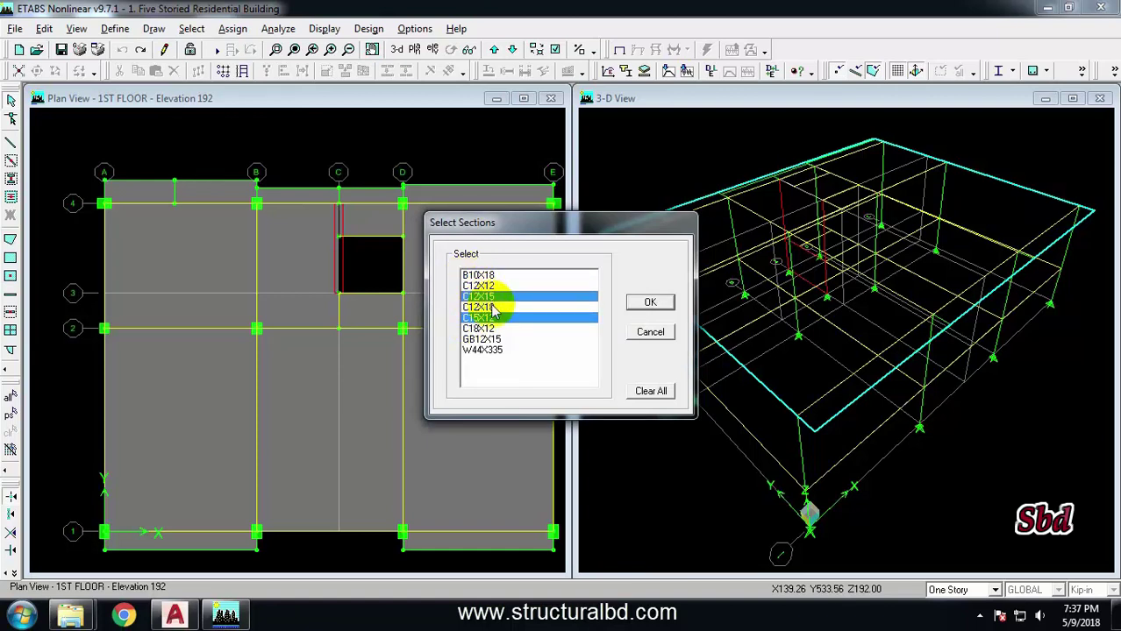
pyautogui.keyDown('ctrl'); pyautogui.click(480, 286); pyautogui.keyUp('ctrl')
pyautogui.keyDown('ctrl'); pyautogui.click(482, 287); pyautogui.keyUp('ctrl')
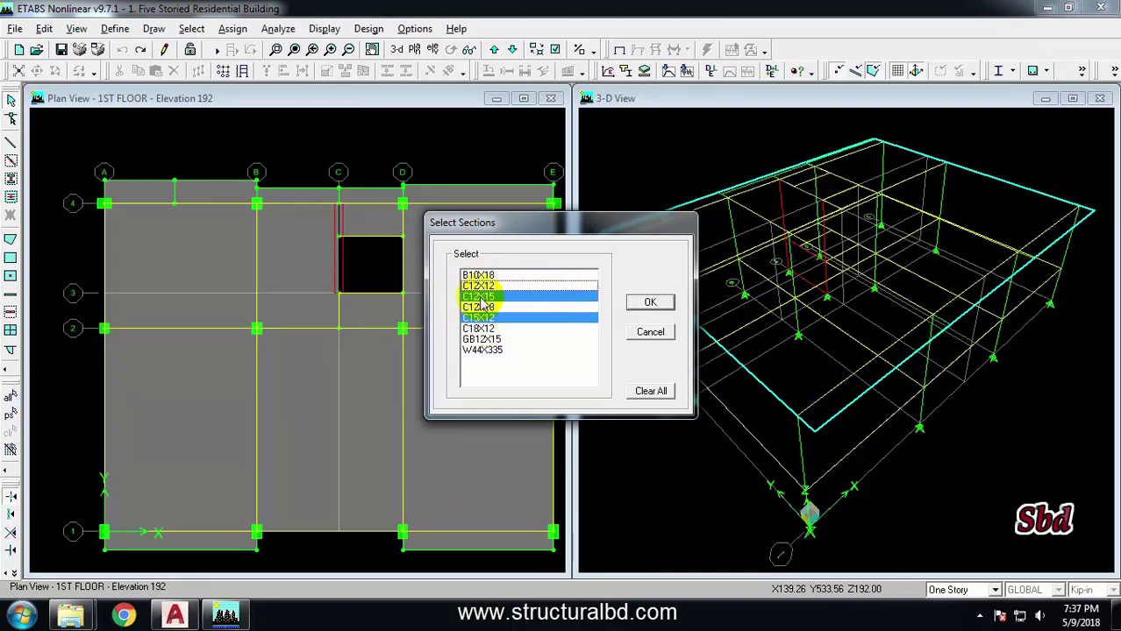
pyautogui.click(478, 287)
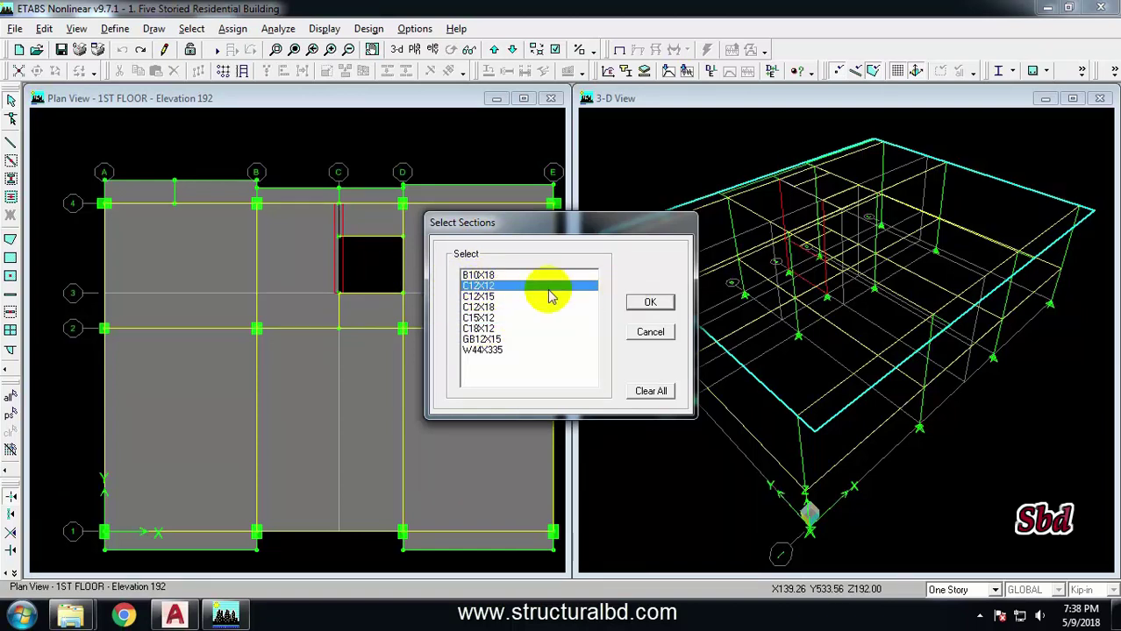
pyautogui.click(649, 302)
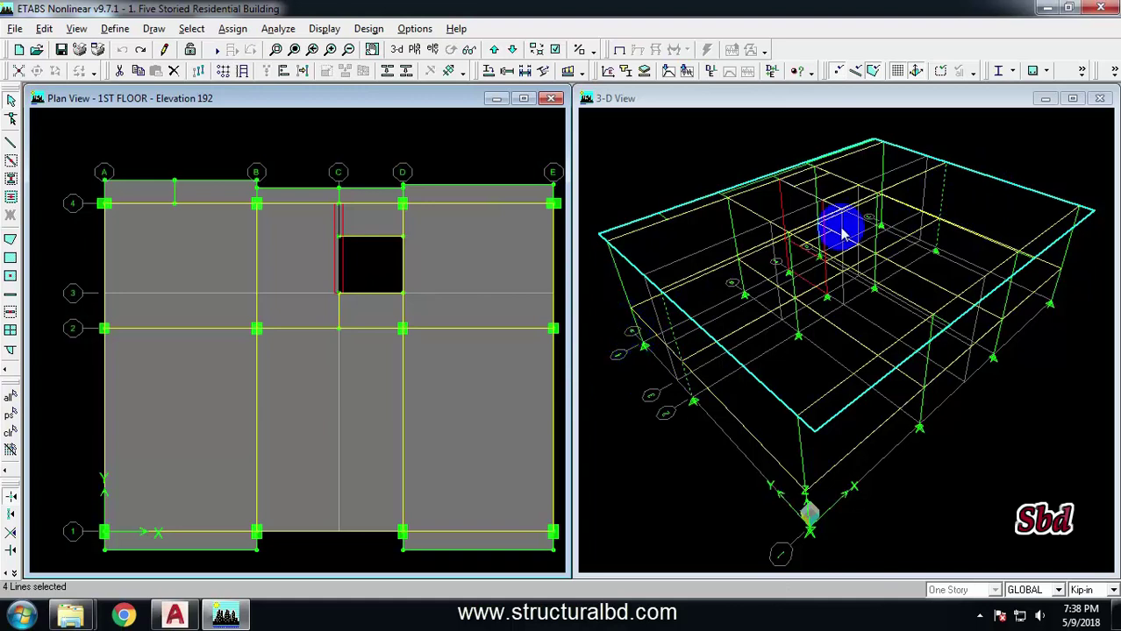
pyautogui.click(9, 431)
# Select all area objects with the S5 slab section
pyautogui.click(192, 29)
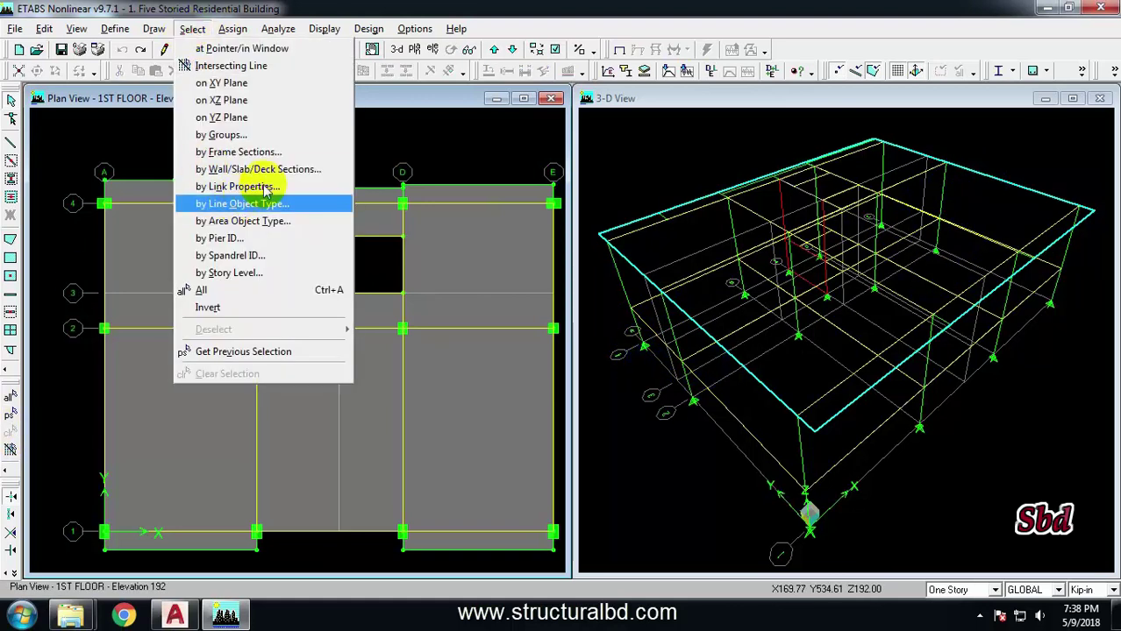
pyautogui.click(280, 170)
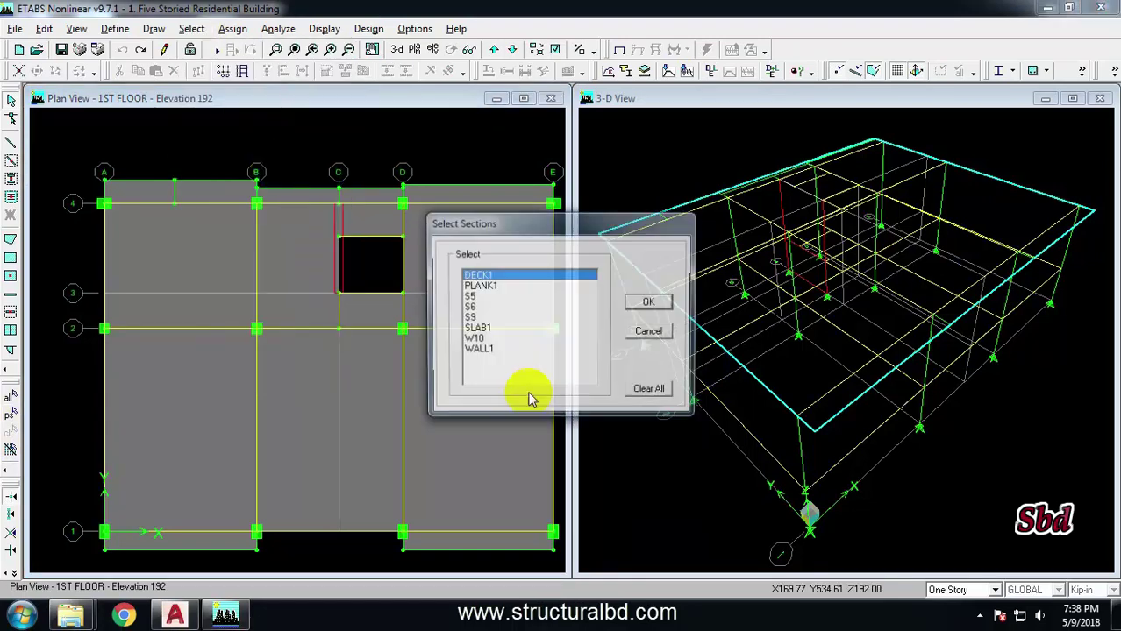
pyautogui.click(471, 299)
pyautogui.click(469, 307)
pyautogui.click(472, 318)
pyautogui.click(473, 340)
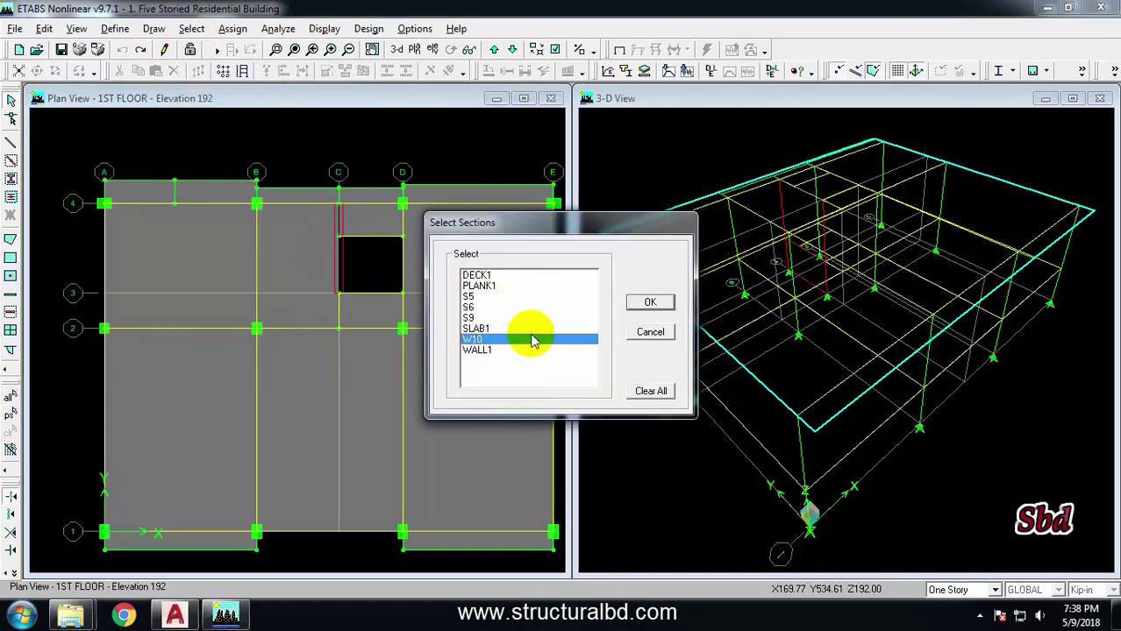
pyautogui.click(469, 299)
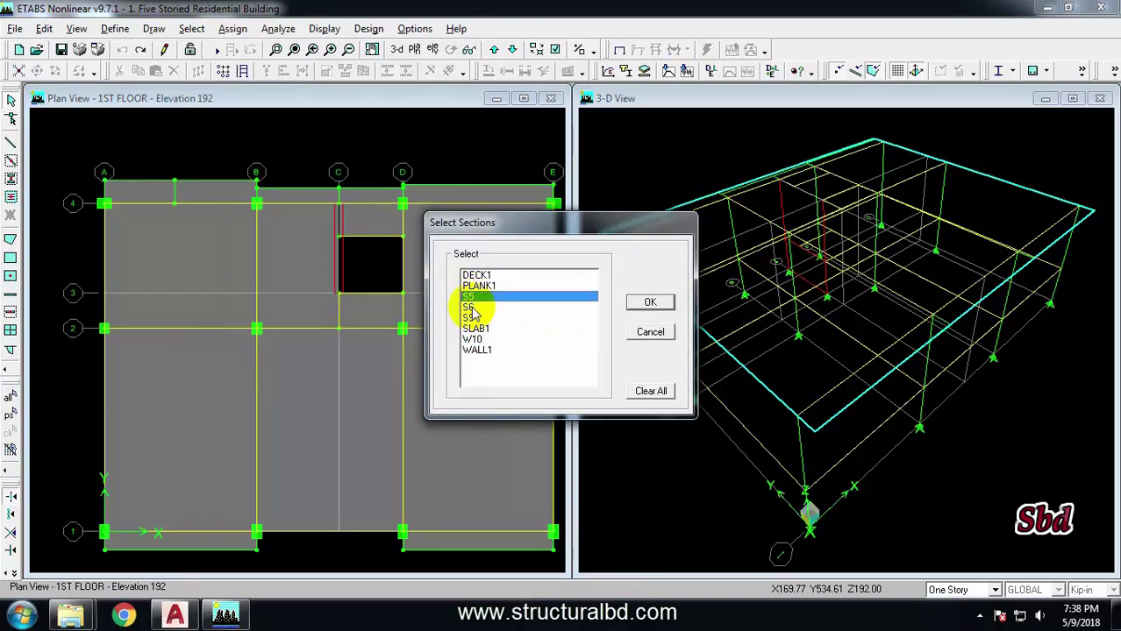
pyautogui.keyDown('ctrl'); pyautogui.click(469, 307); pyautogui.keyUp('ctrl')
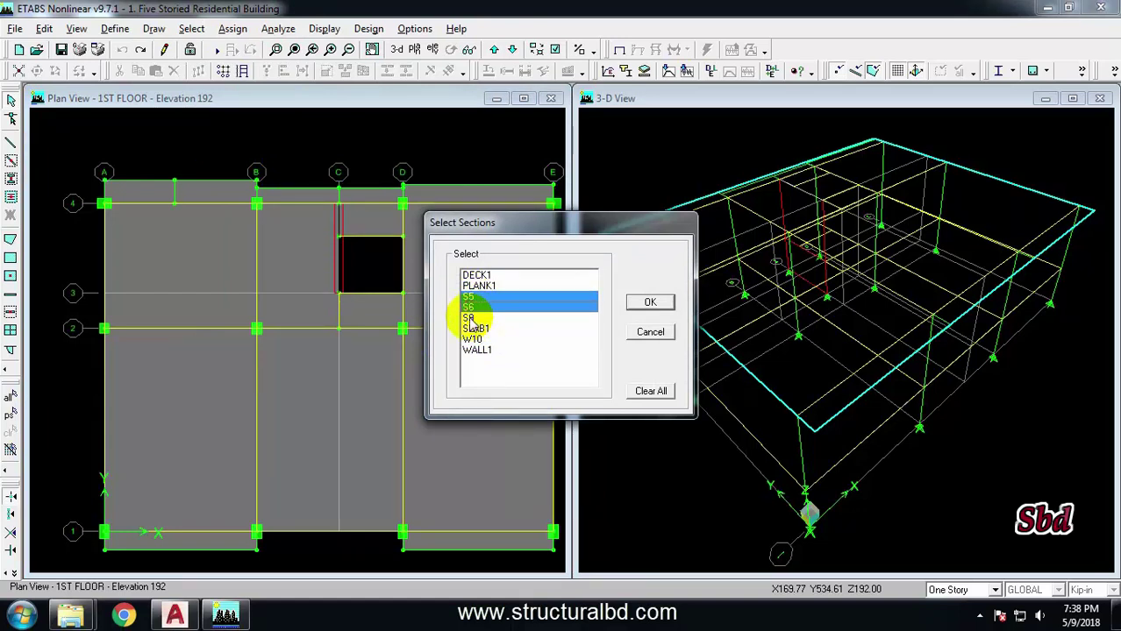
pyautogui.keyDown('ctrl'); pyautogui.click(470, 318); pyautogui.keyUp('ctrl')
pyautogui.keyDown('ctrl'); pyautogui.click(468, 306); pyautogui.keyUp('ctrl')
pyautogui.click(466, 297)
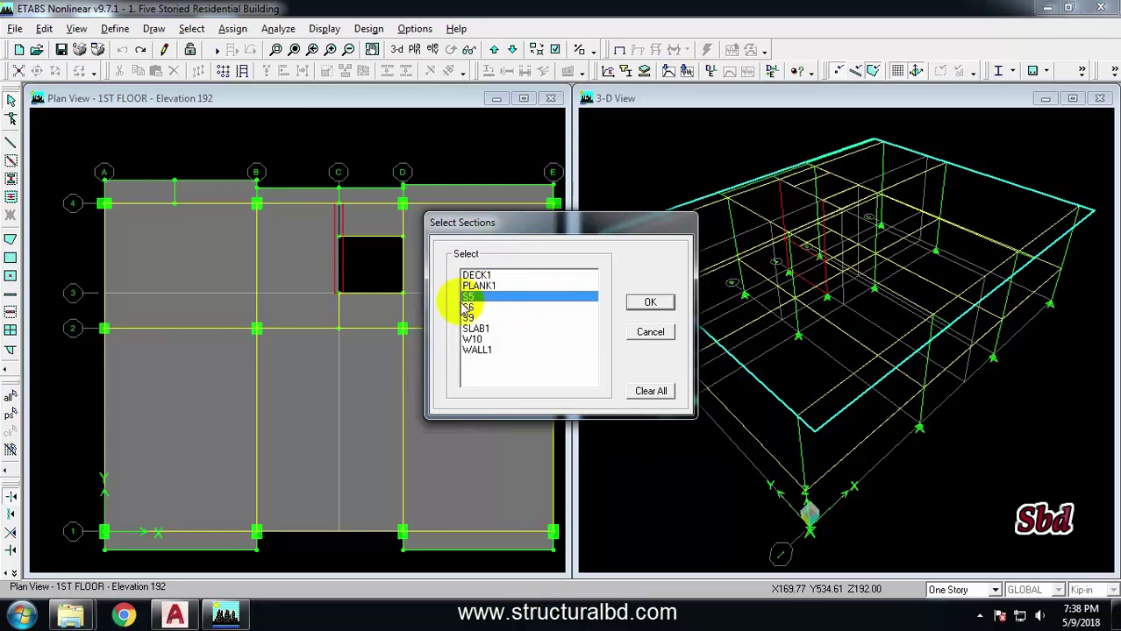
pyautogui.click(650, 302)
# Delete the selected S5 slab panels, and undo the deletion
pyautogui.scroll(-1, 289, 359)
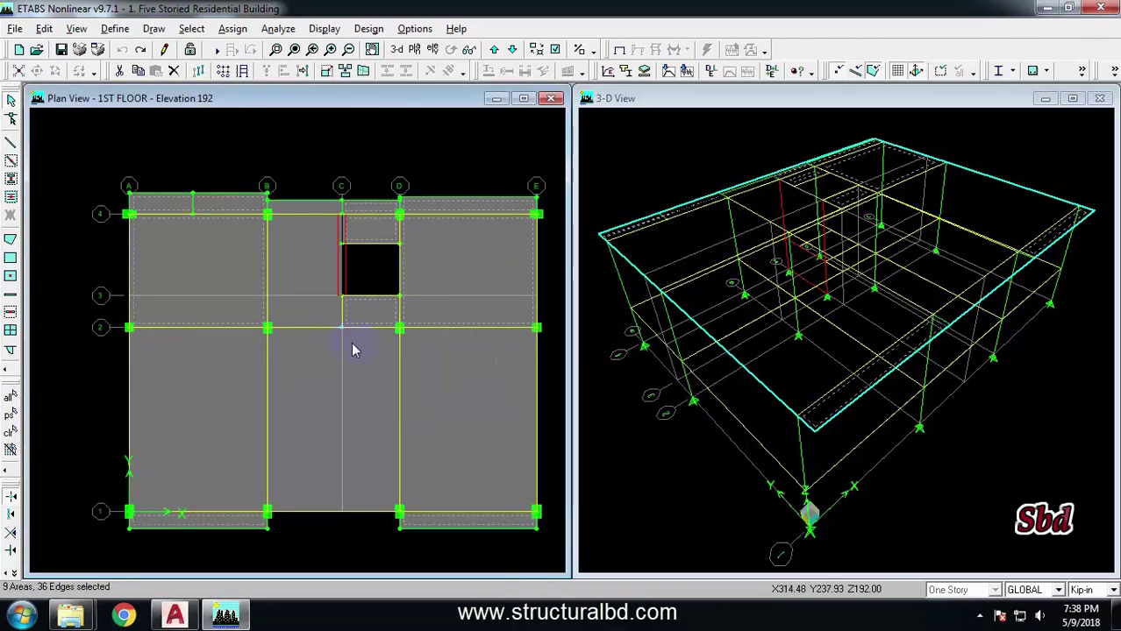
pyautogui.moveTo(317, 322); pyautogui.dragTo(314, 349, button='middle')
pyautogui.scroll(1, 342, 323)
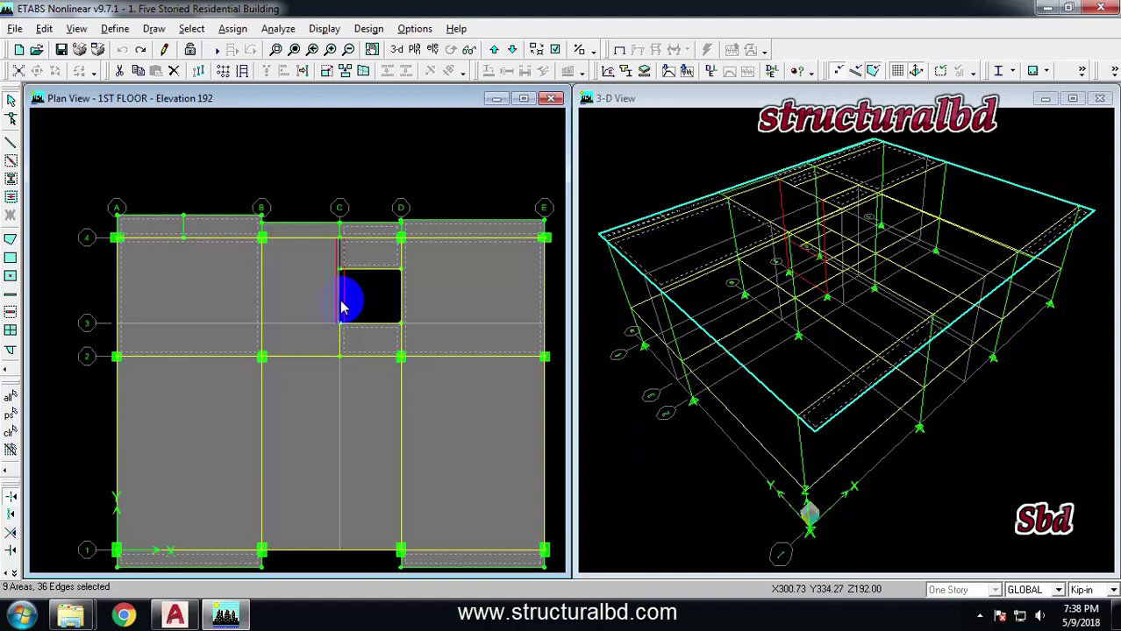
pyautogui.click(174, 72)
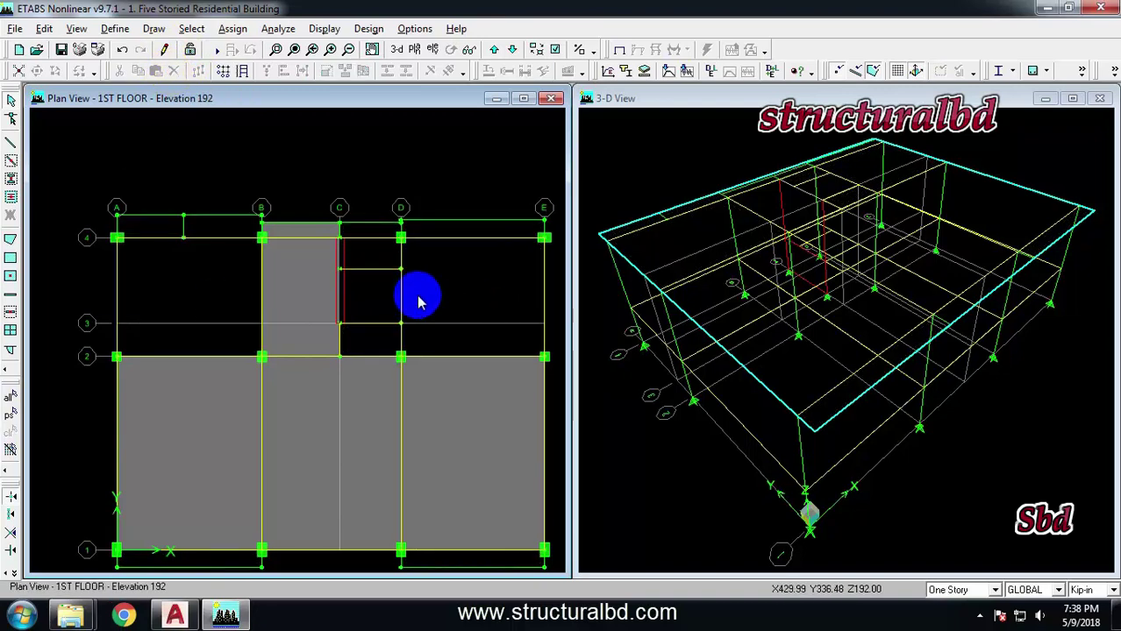
pyautogui.hotkey('ctrl', 'z')
# Select all objects in the model, and clear the selection
pyautogui.scroll(-2, 317, 235)
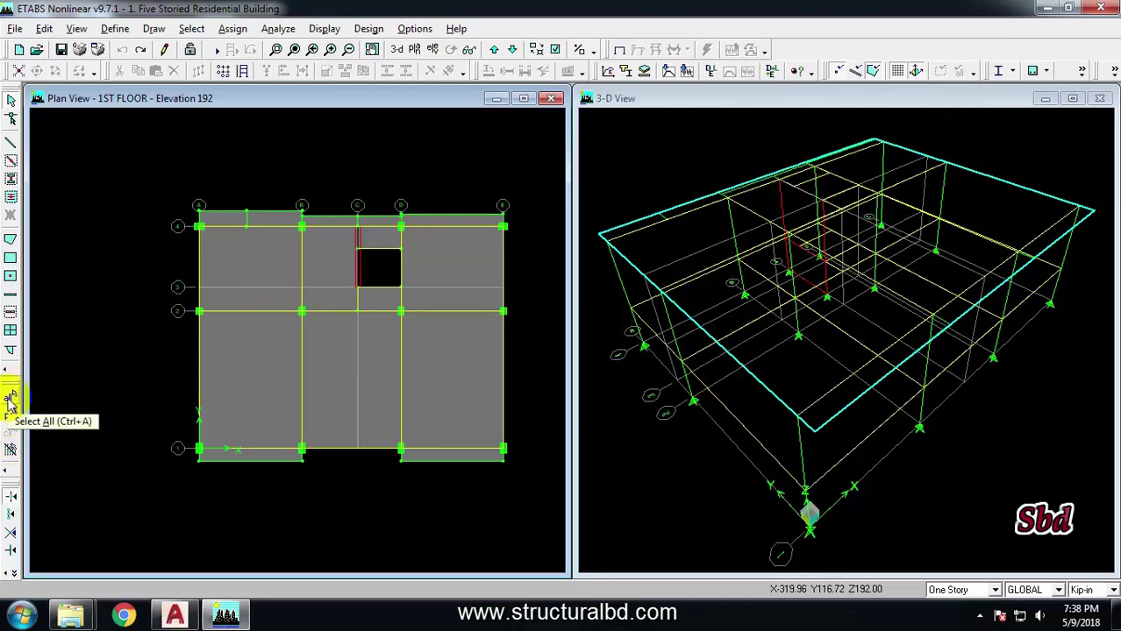
pyautogui.click(10, 400)
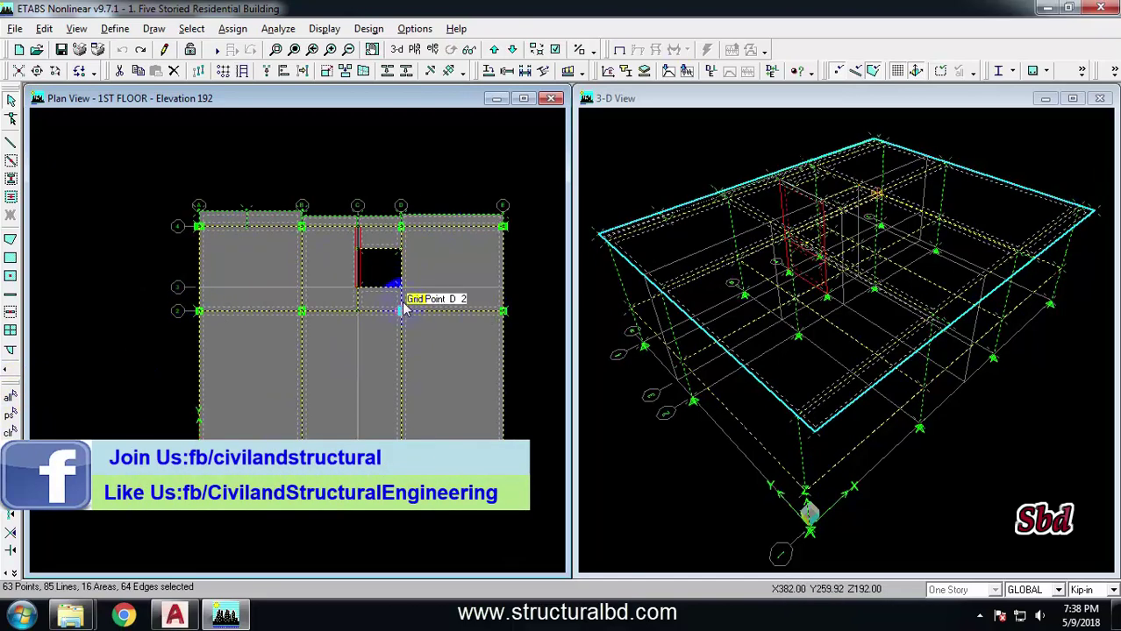
pyautogui.click(10, 428)
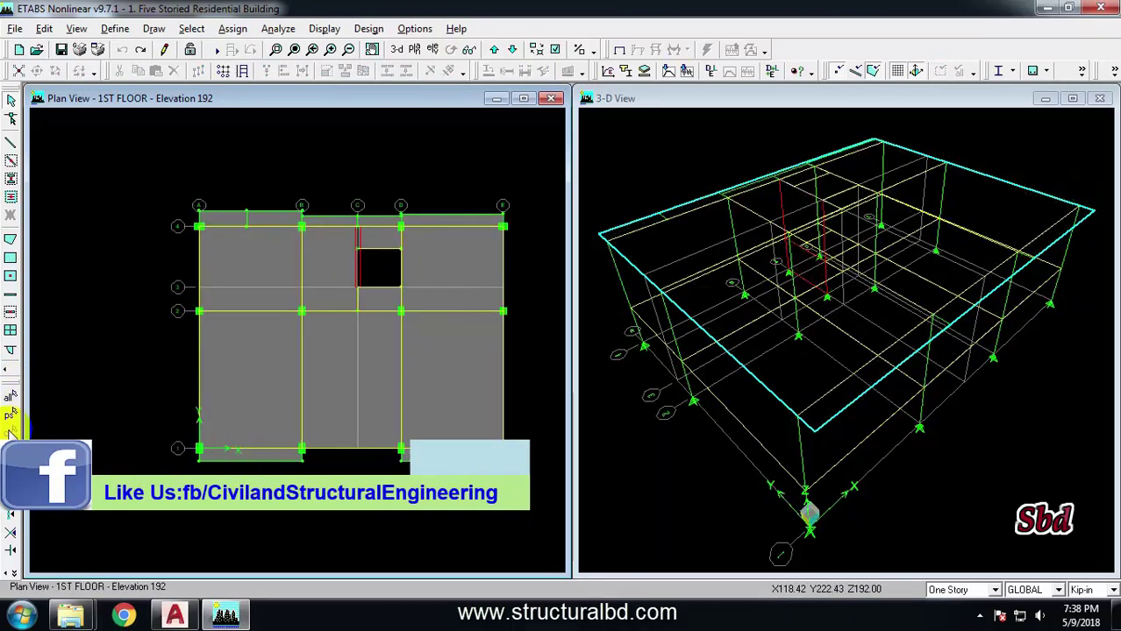
# Restore the previous selection, and clear it again
pyautogui.click(9, 415)
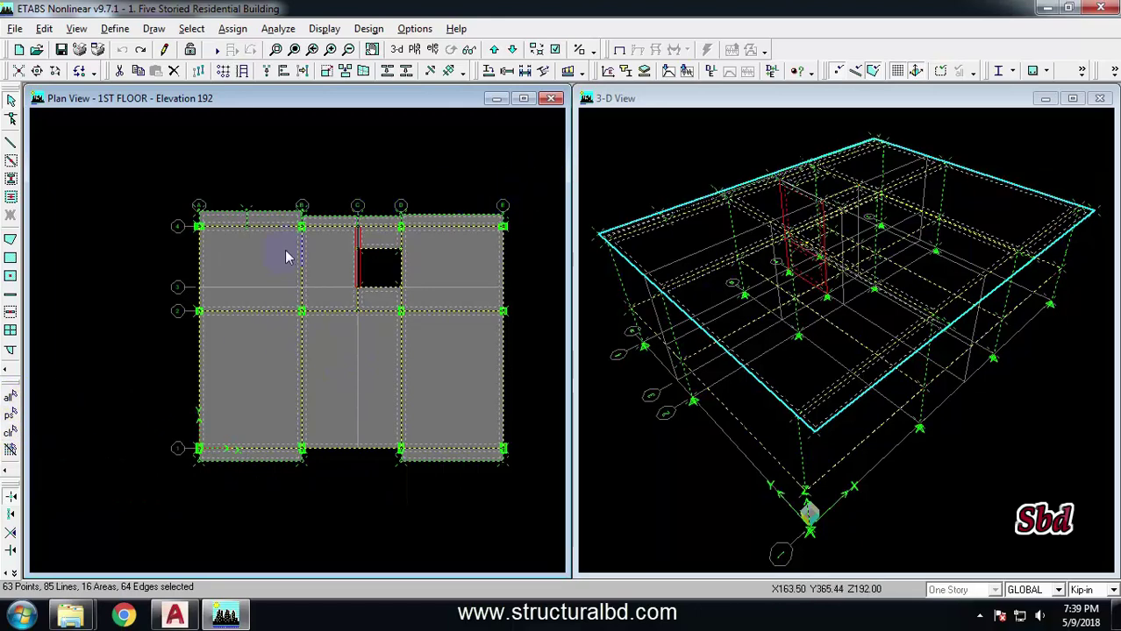
pyautogui.click(18, 421)
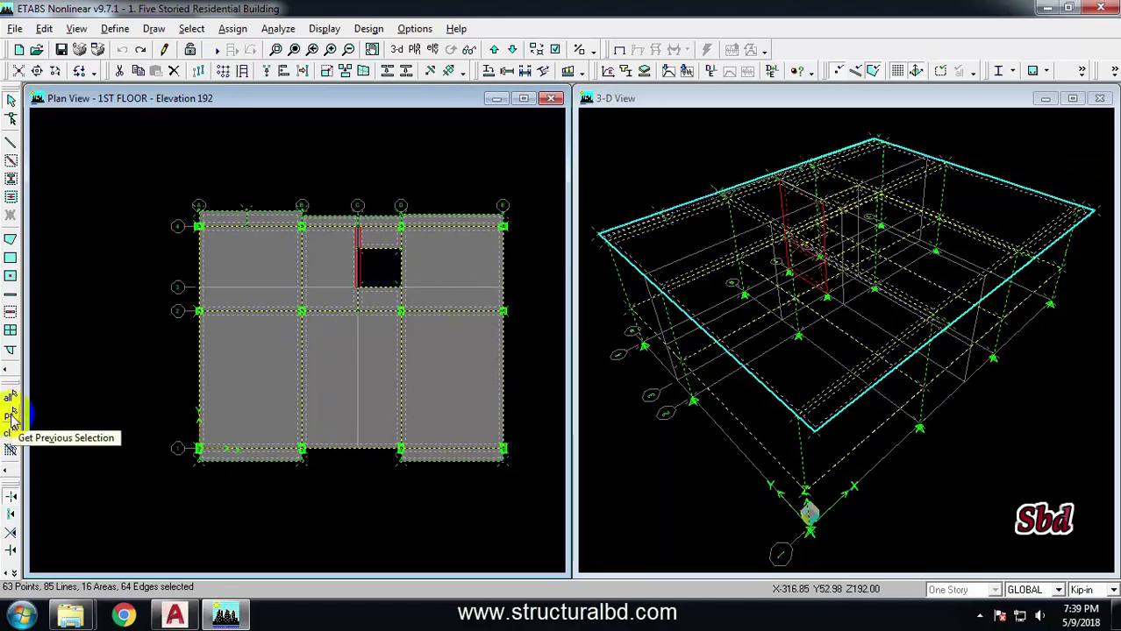
pyautogui.click(9, 433)
# Select the slab panel between grids A–B and 2–4 in the plan view, and deselect it
pyautogui.scroll(5, 325, 276)
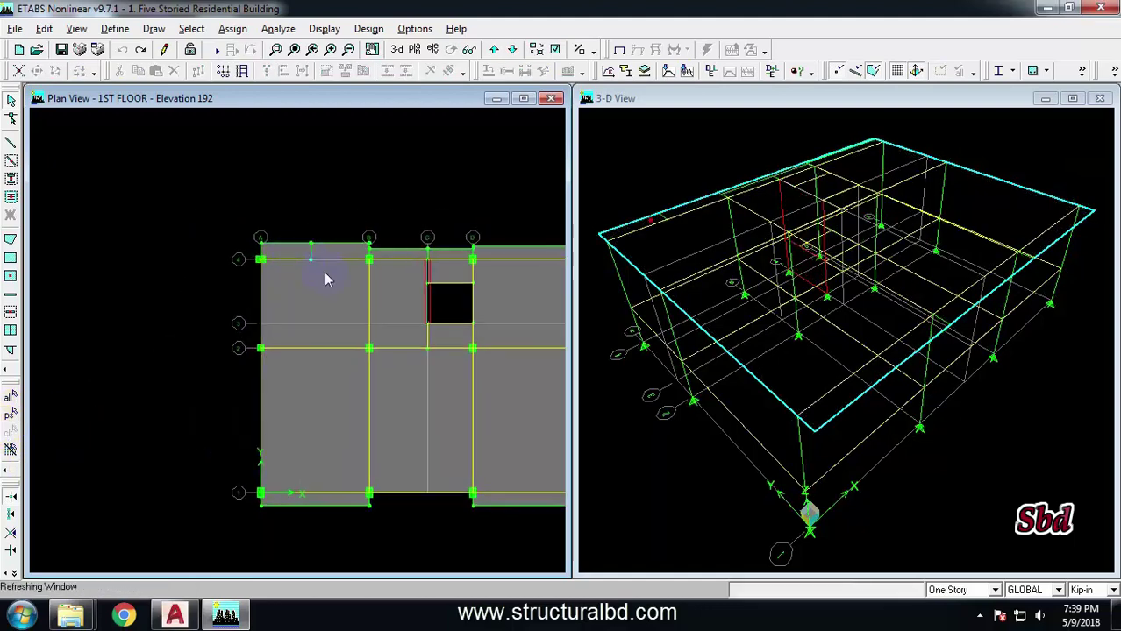
pyautogui.click(327, 292)
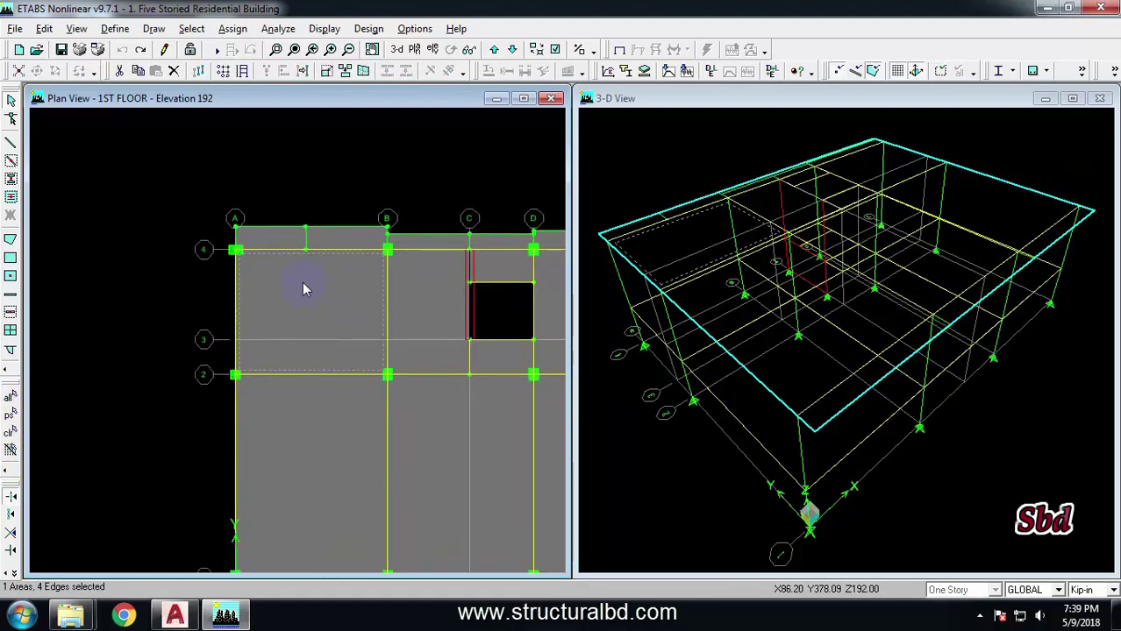
pyautogui.click(302, 282)
# Delete the joint and column at grid A-4 together with the wall along grid C, and undo the deletion
pyautogui.click(221, 253)
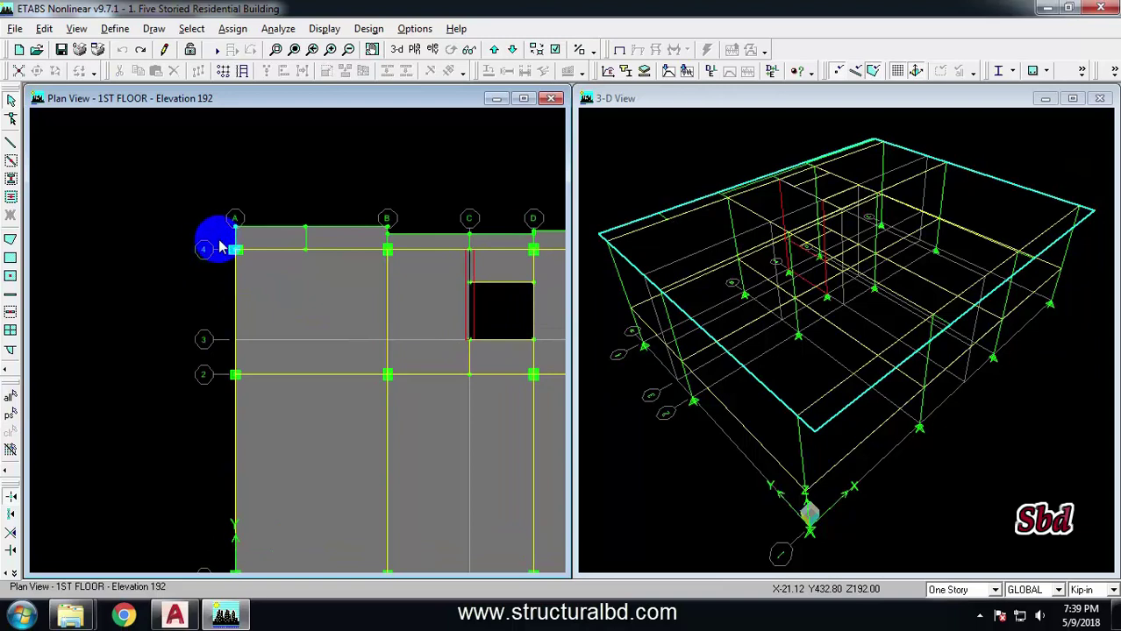
pyautogui.click(465, 289)
pyautogui.click(219, 242)
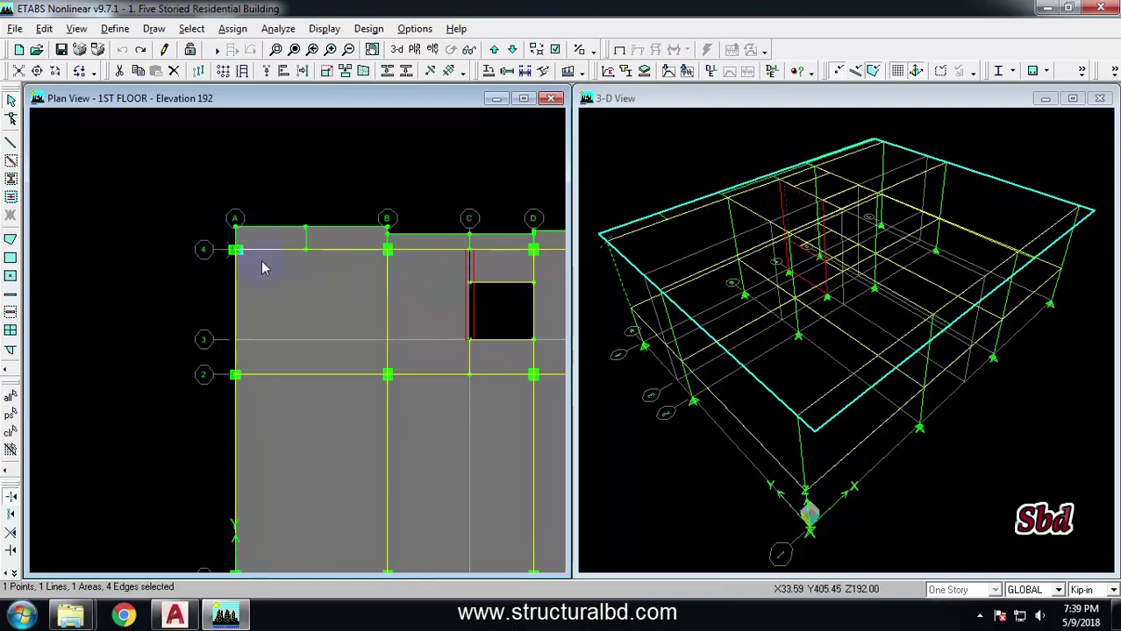
pyautogui.press('Delete')
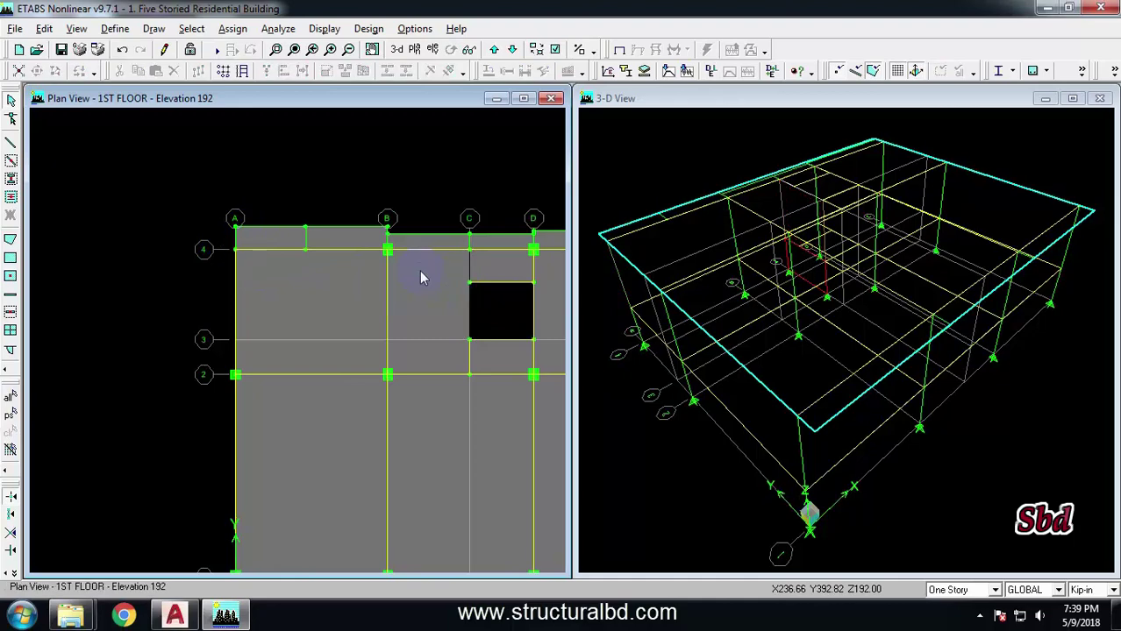
pyautogui.click(513, 312)
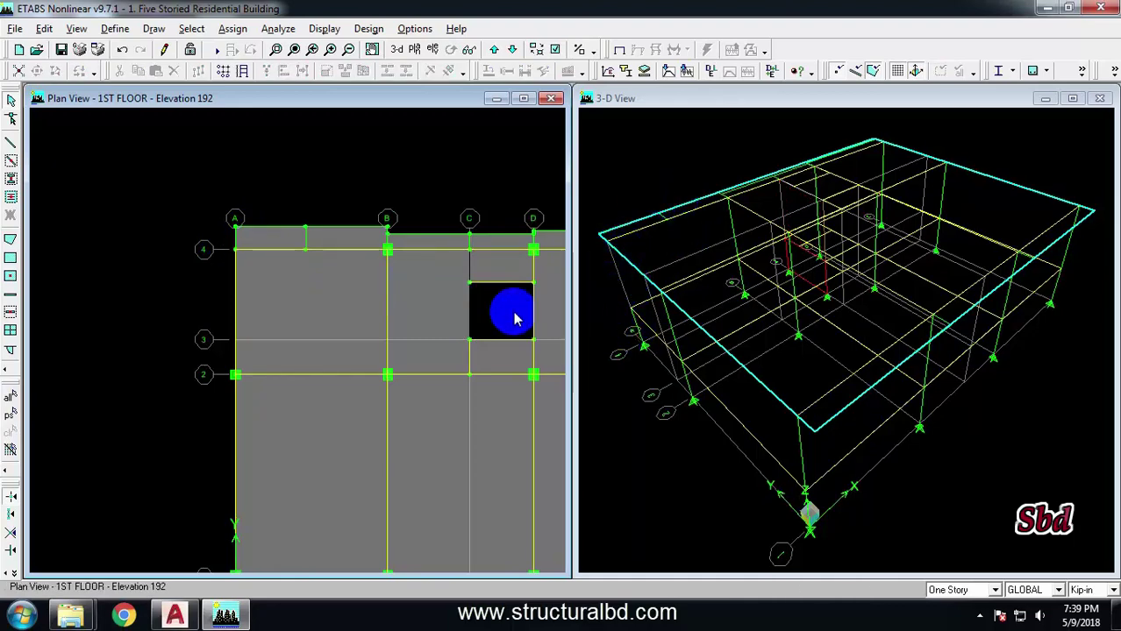
pyautogui.scroll(-2, 288, 308)
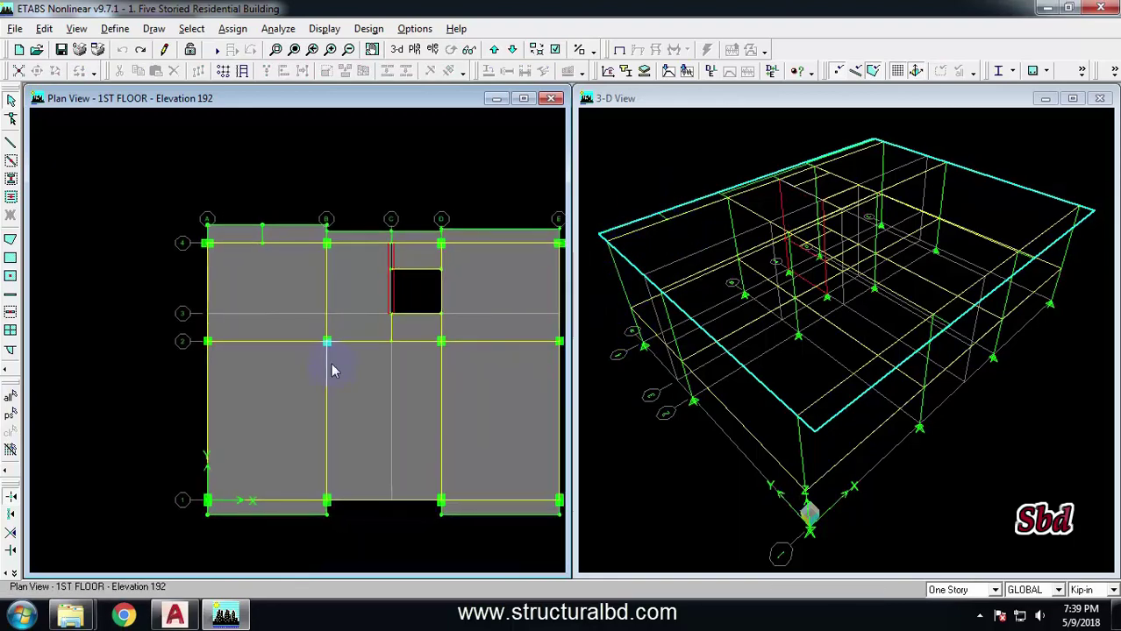
# Select the slabs, beams, columns and joints in the plan view with selection windows across the grid 1–2 and grid 4 areas, and clear the selection
pyautogui.scroll(2, 434, 351)
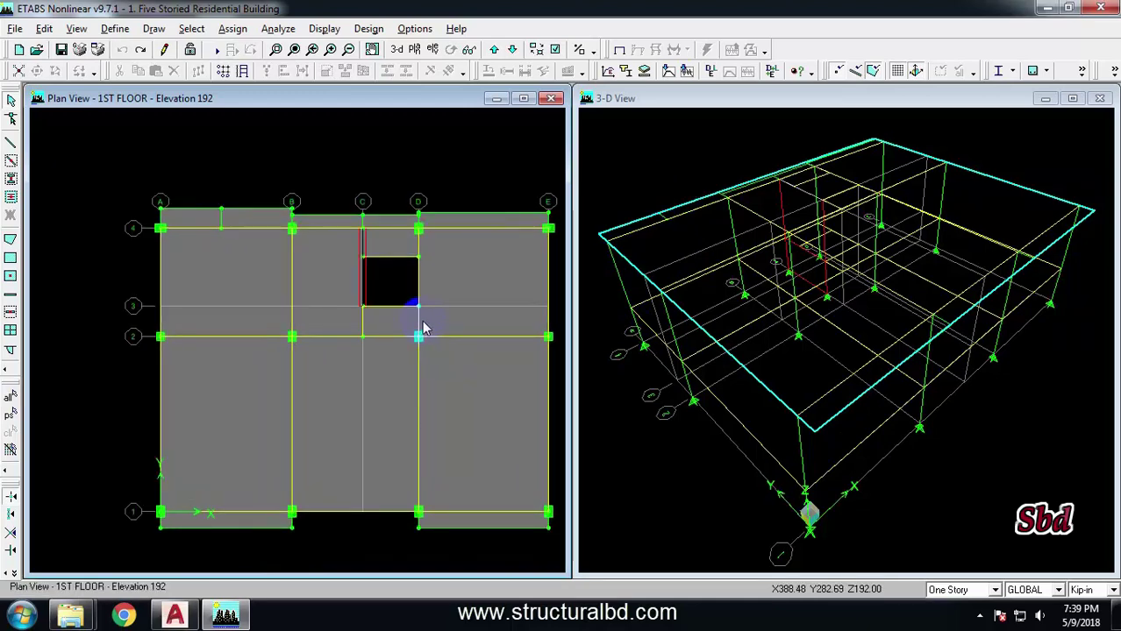
pyautogui.click(191, 28)
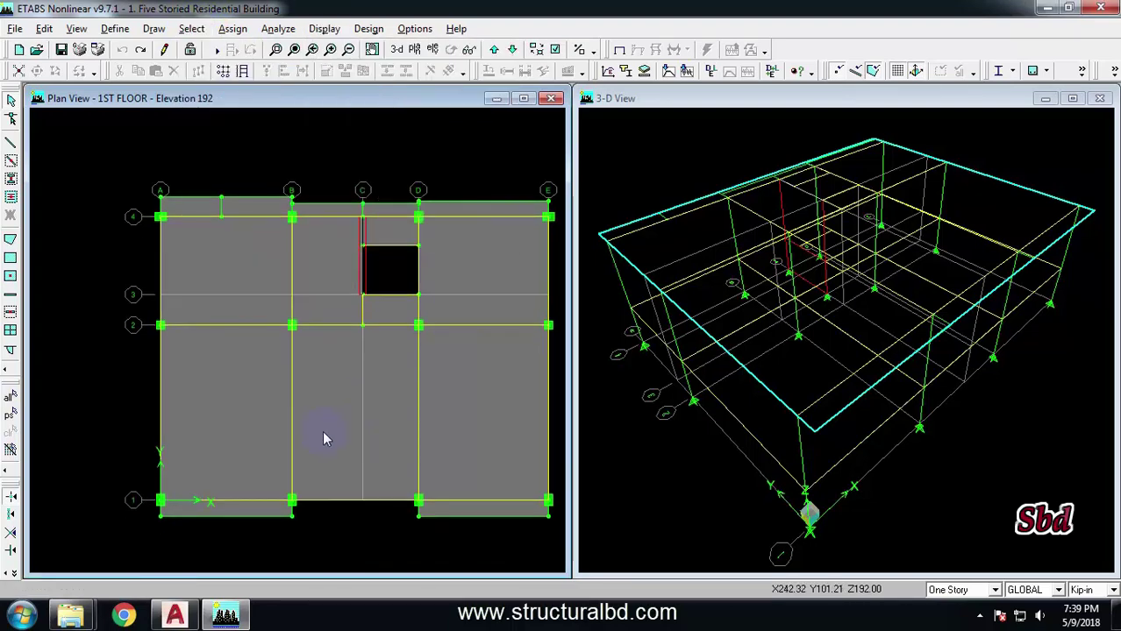
pyautogui.scroll(1, 237, 413)
pyautogui.scroll(-2, 250, 386)
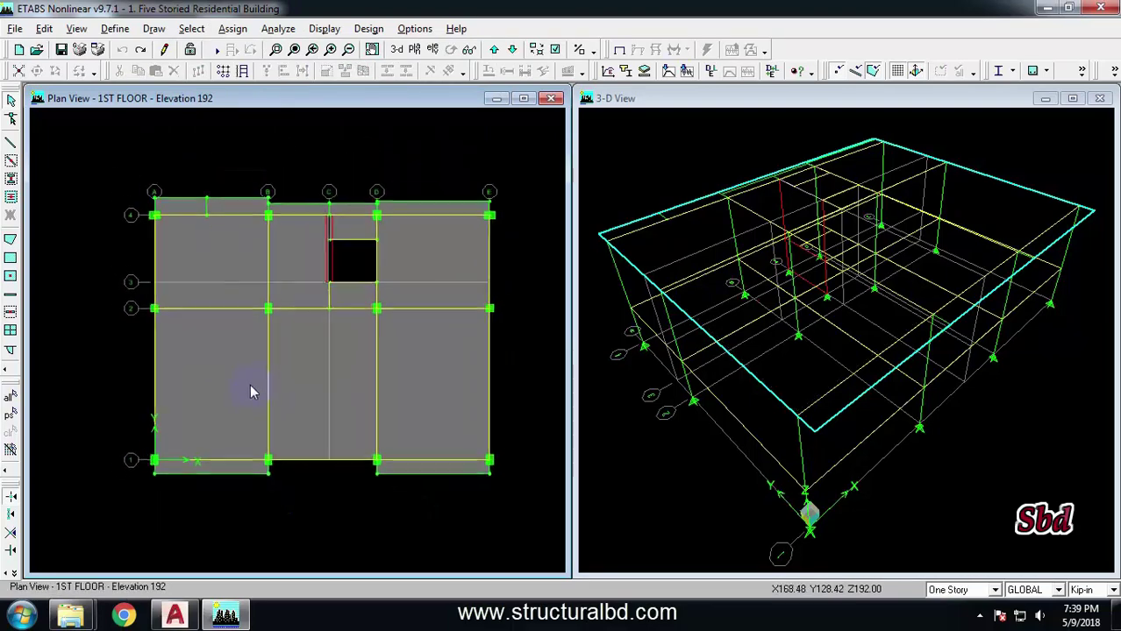
pyautogui.scroll(-1, 250, 392)
pyautogui.moveTo(520, 506); pyautogui.dragTo(99, 371)
pyautogui.moveTo(113, 183); pyautogui.dragTo(250, 370)
pyautogui.moveTo(531, 357); pyautogui.dragTo(513, 423)
pyautogui.moveTo(179, 178); pyautogui.dragTo(484, 307)
pyautogui.click(351, 270)
pyautogui.click(388, 290)
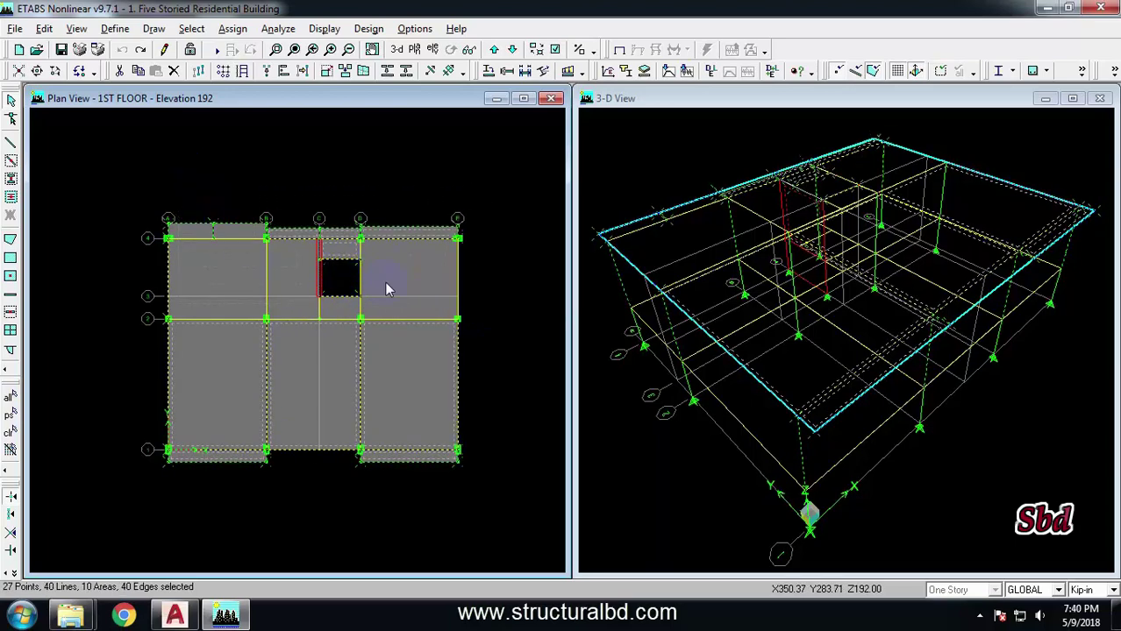
pyautogui.click(11, 431)
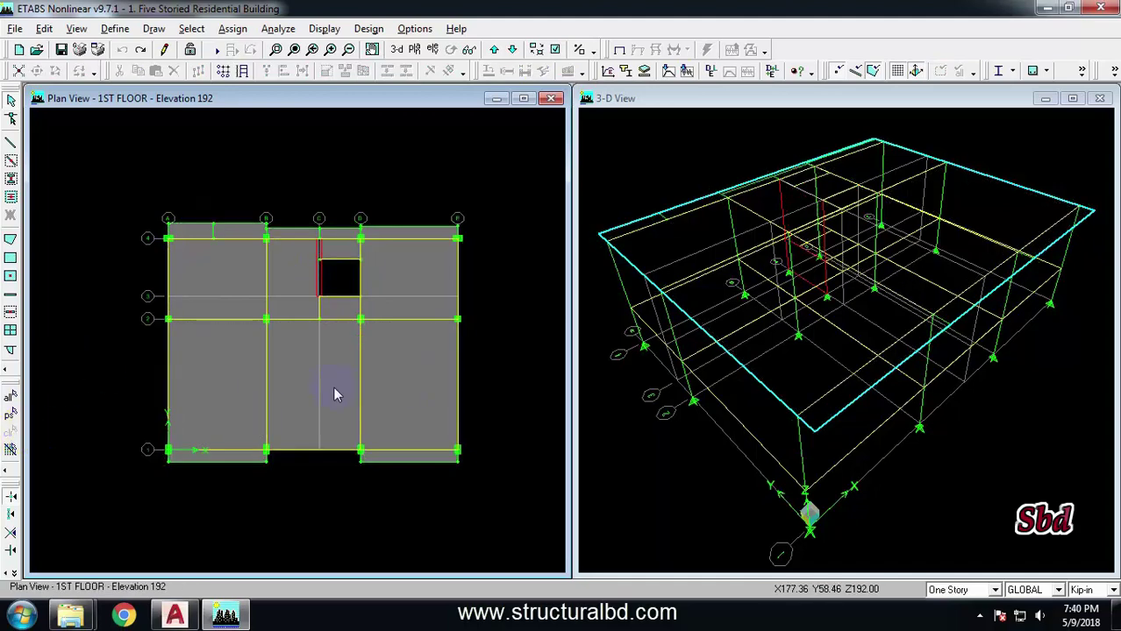
# Select the slabs, beams, columns and joints along grid 1 with a selection window reaching into the bays between grids 1 and 2
pyautogui.scroll(-2, 318, 296)
pyautogui.moveTo(510, 487); pyautogui.dragTo(140, 357)
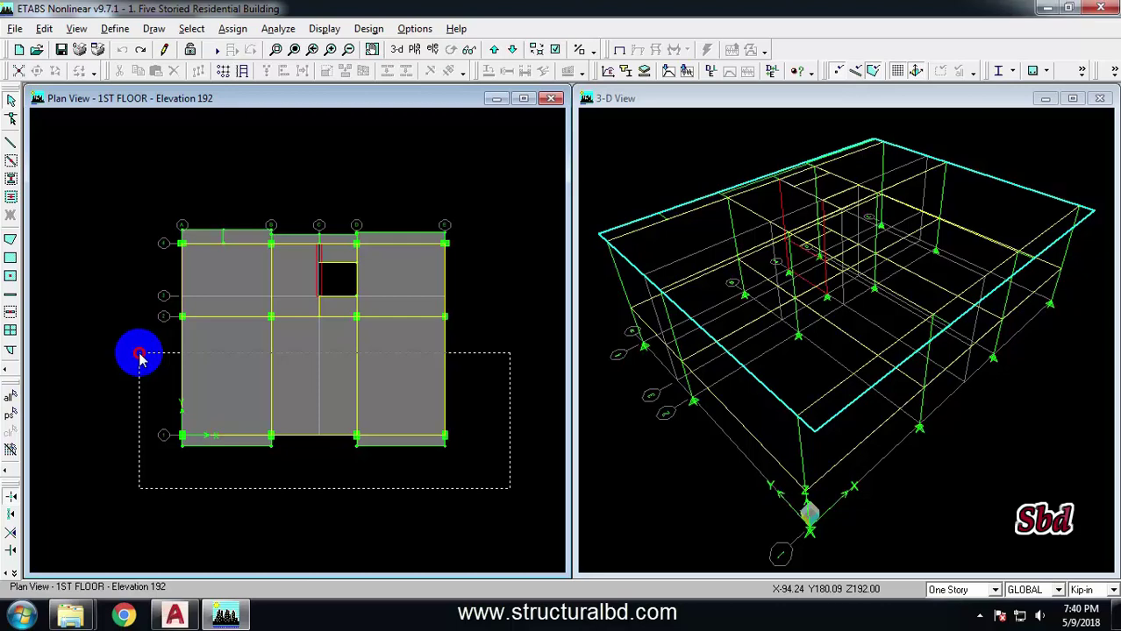
pyautogui.moveTo(140, 357); pyautogui.dragTo(142, 360)
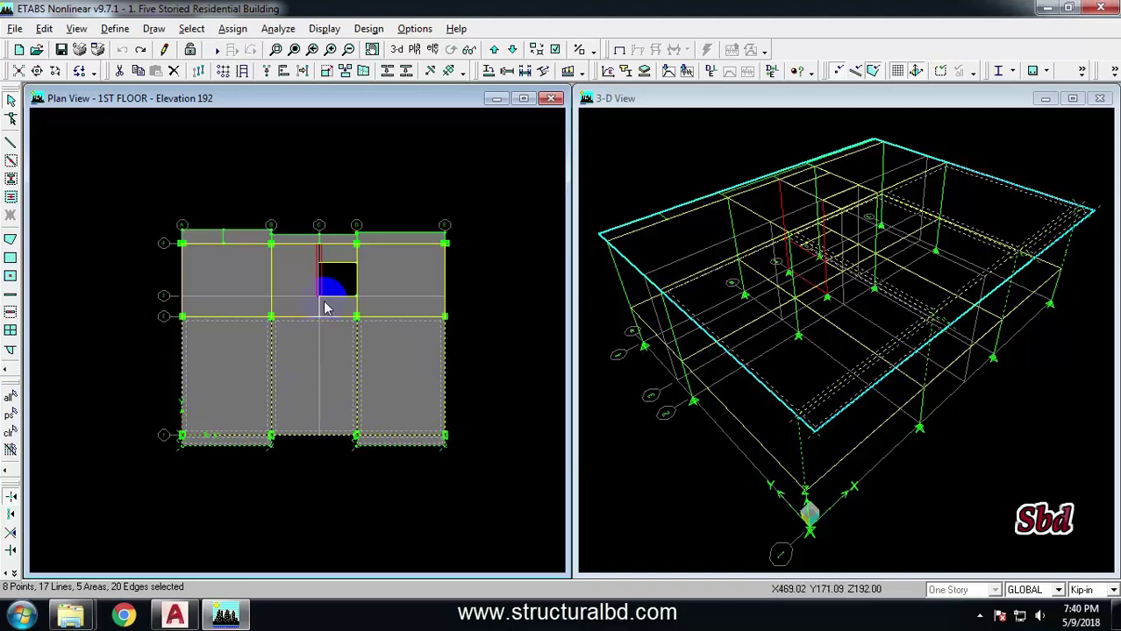
pyautogui.scroll(3, 330, 293)
pyautogui.scroll(-3, 379, 290)
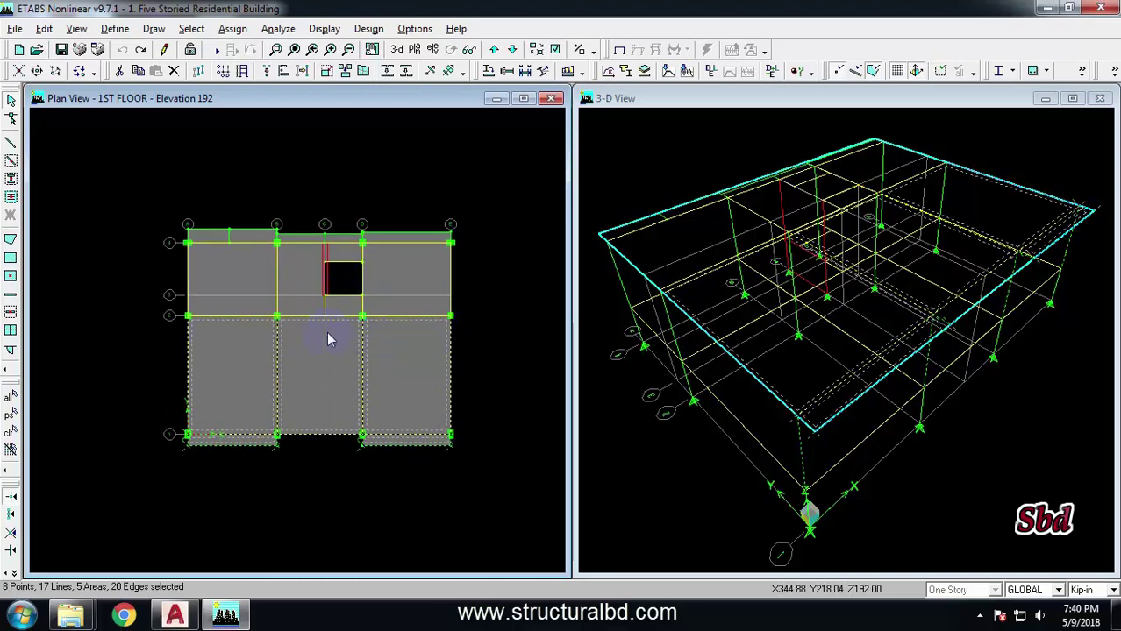
pyautogui.moveTo(124, 160); pyautogui.dragTo(168, 179)
pyautogui.scroll(2, 340, 283)
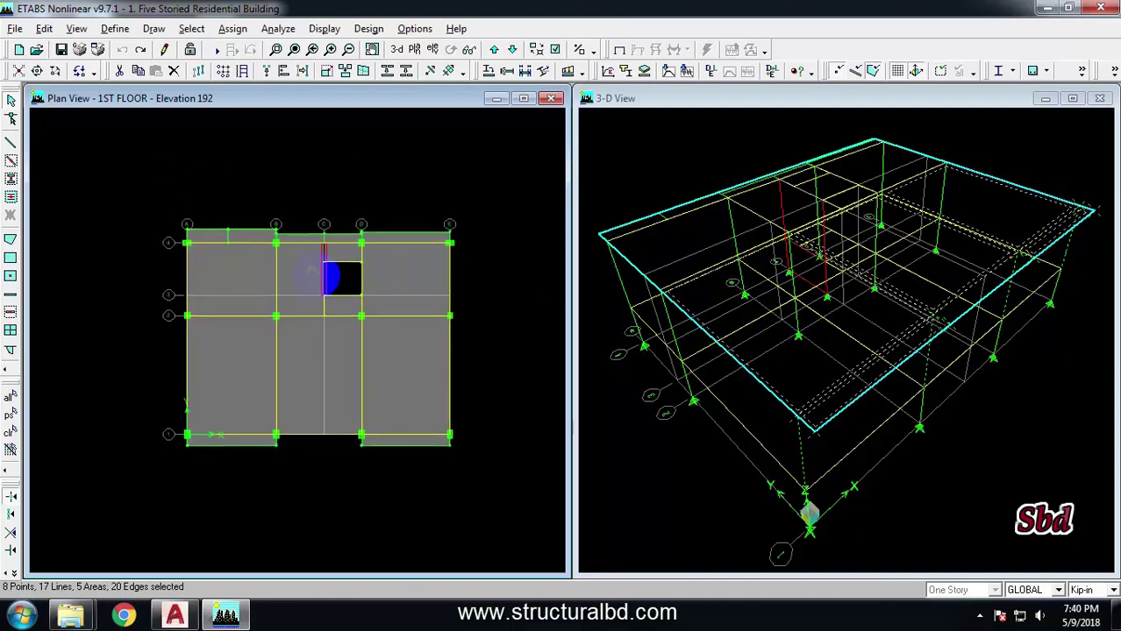
pyautogui.scroll(1, 345, 280)
pyautogui.scroll(-1, 348, 277)
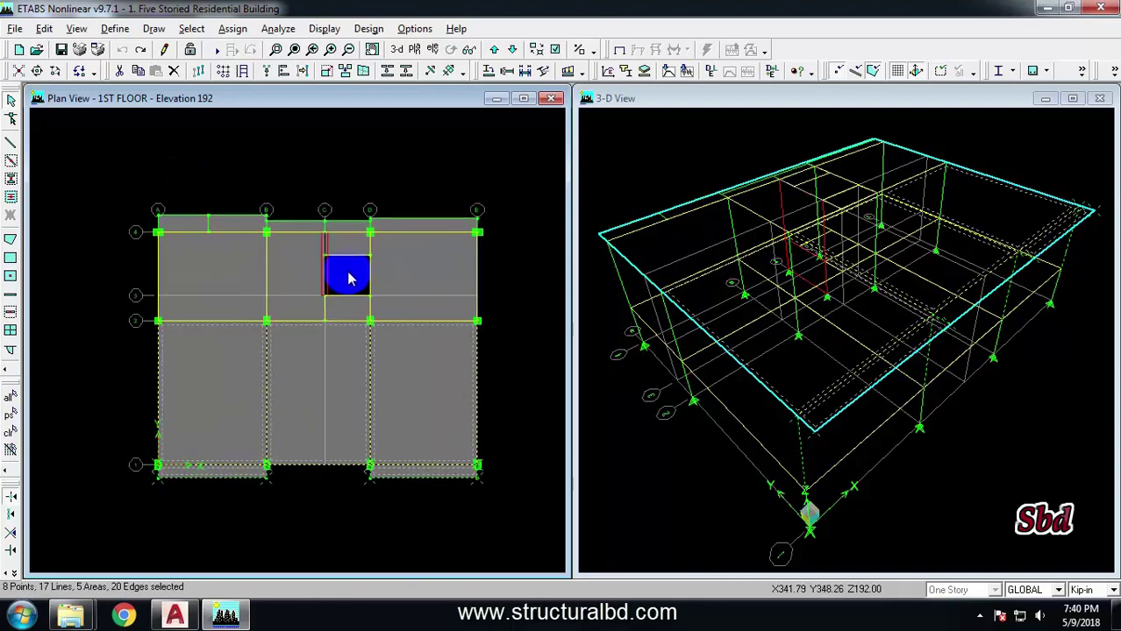
pyautogui.click(325, 401)
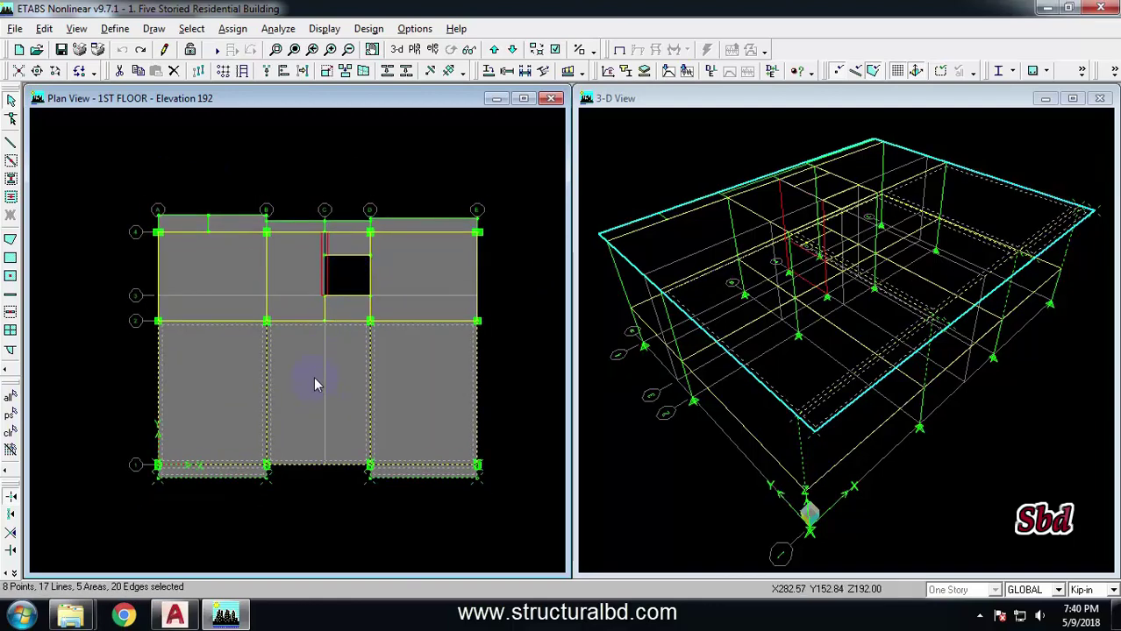